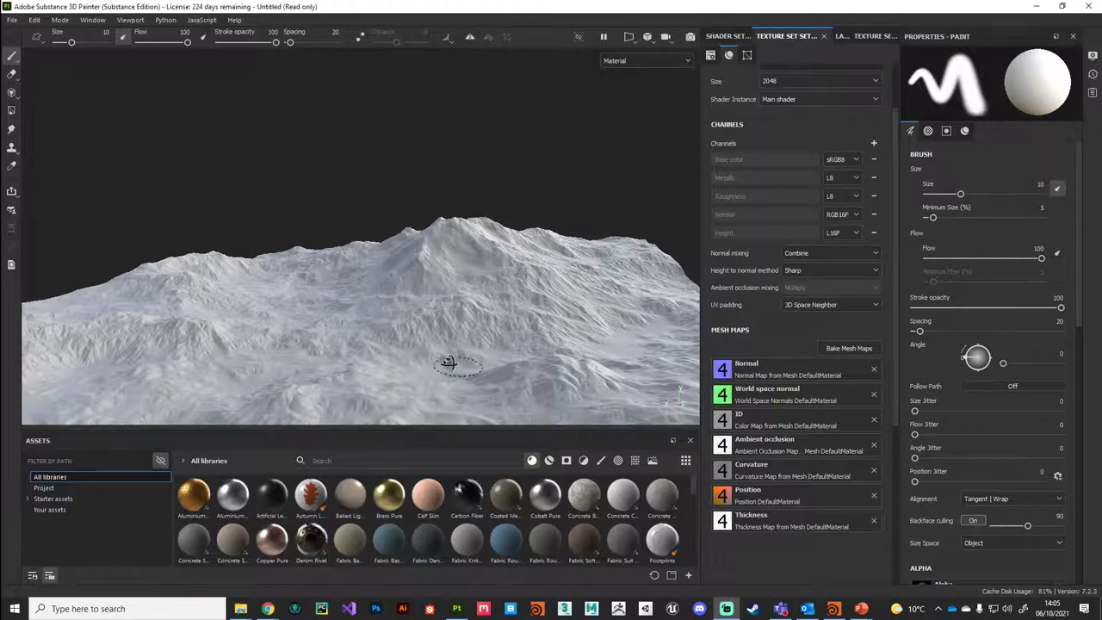
- Paint a broad white loop across the mountain and a white stroke over the peak on Layer 1
{"action": "mouse_move", "coordinate": [441, 364]}
{"action": "left_mouse_down", "text": "alt"}
{"action": "mouse_move", "coordinate": [562, 362]}
{"action": "mouse_move", "coordinate": [414, 361]}
{"action": "mouse_move", "coordinate": [490, 367]}
{"action": "mouse_move", "coordinate": [437, 360]}
{"action": "mouse_move", "coordinate": [467, 352]}
{"action": "mouse_move", "coordinate": [378, 369]}
{"action": "mouse_move", "coordinate": [462, 317]}
{"action": "mouse_move", "coordinate": [439, 362]}
{"action": "mouse_move", "coordinate": [414, 344]}
{"action": "mouse_move", "coordinate": [480, 332]}
{"action": "mouse_move", "coordinate": [436, 340]}
{"action": "mouse_move", "coordinate": [460, 341]}
{"action": "left_mouse_up", "text": "alt"}
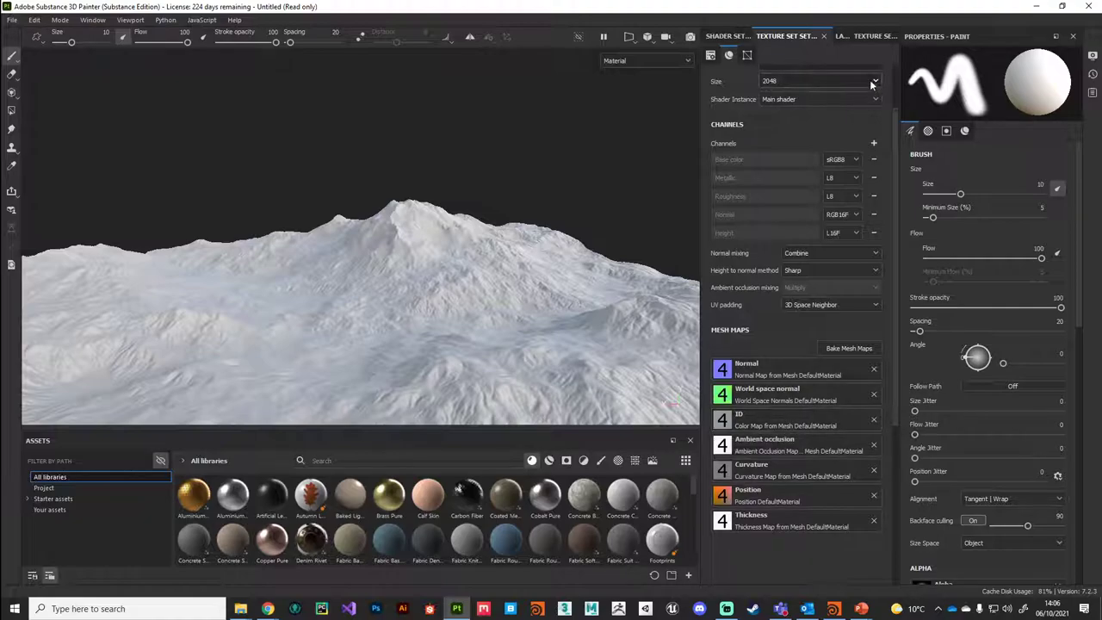
{"action": "left_click", "coordinate": [842, 36]}
{"action": "mouse_move", "coordinate": [215, 301]}
{"action": "left_mouse_down"}
{"action": "mouse_move", "coordinate": [332, 358]}
{"action": "mouse_move", "coordinate": [442, 329]}
{"action": "mouse_move", "coordinate": [164, 332]}
{"action": "left_mouse_up"}
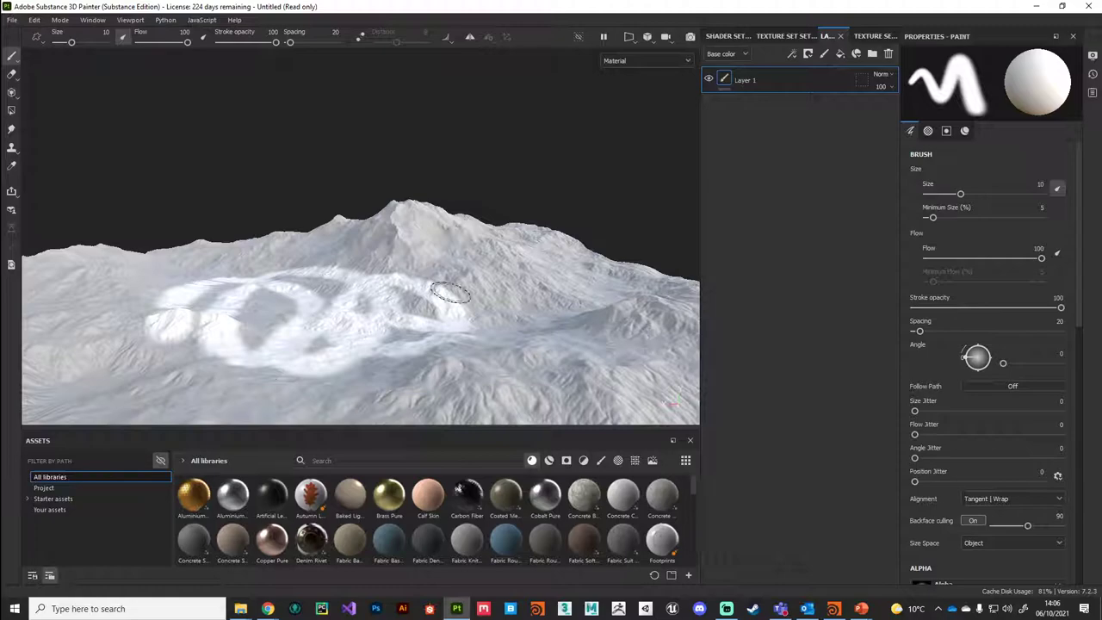
{"action": "mouse_move", "coordinate": [513, 287]}
{"action": "left_mouse_down"}
{"action": "mouse_move", "coordinate": [402, 238]}
{"action": "mouse_move", "coordinate": [421, 252]}
{"action": "mouse_move", "coordinate": [346, 254]}
{"action": "mouse_move", "coordinate": [418, 241]}
{"action": "left_mouse_up"}
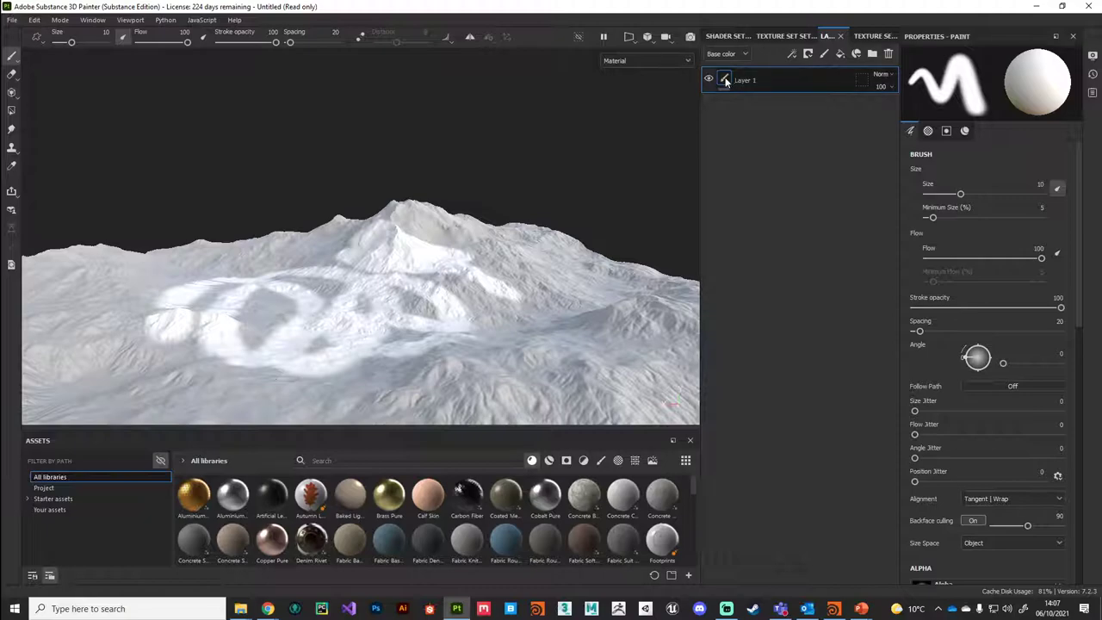
- Paint one more white stroke, then delete Layer 1 with all its strokes
{"action": "mouse_move", "coordinate": [555, 321]}
{"action": "left_mouse_down"}
{"action": "mouse_move", "coordinate": [529, 303]}
{"action": "mouse_move", "coordinate": [559, 259]}
{"action": "mouse_move", "coordinate": [508, 335]}
{"action": "left_mouse_up"}
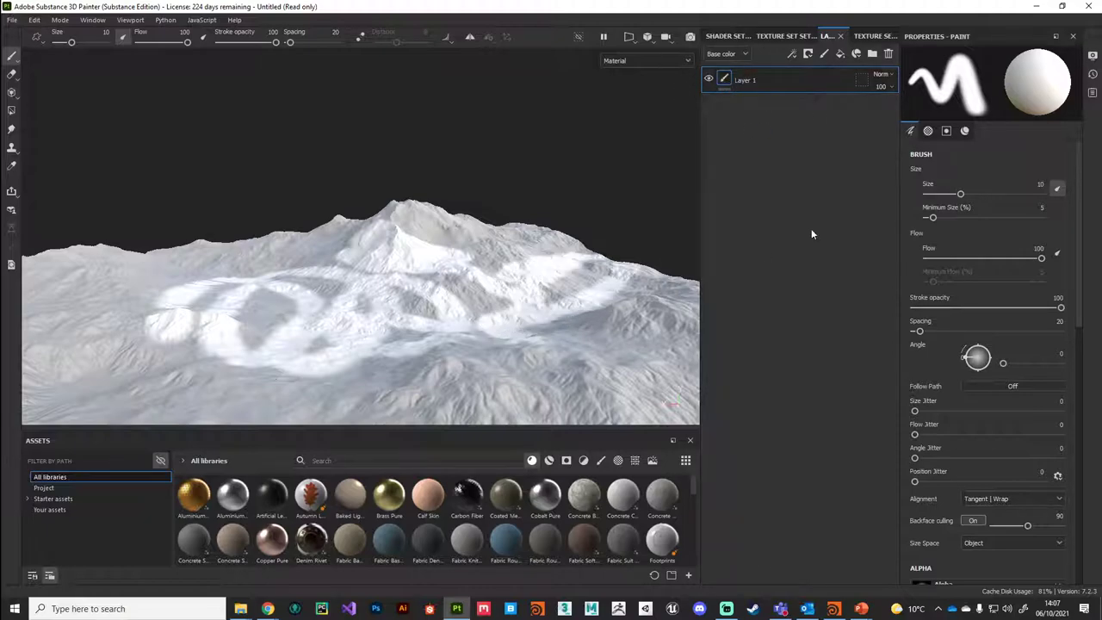
{"action": "left_click", "coordinate": [888, 53]}
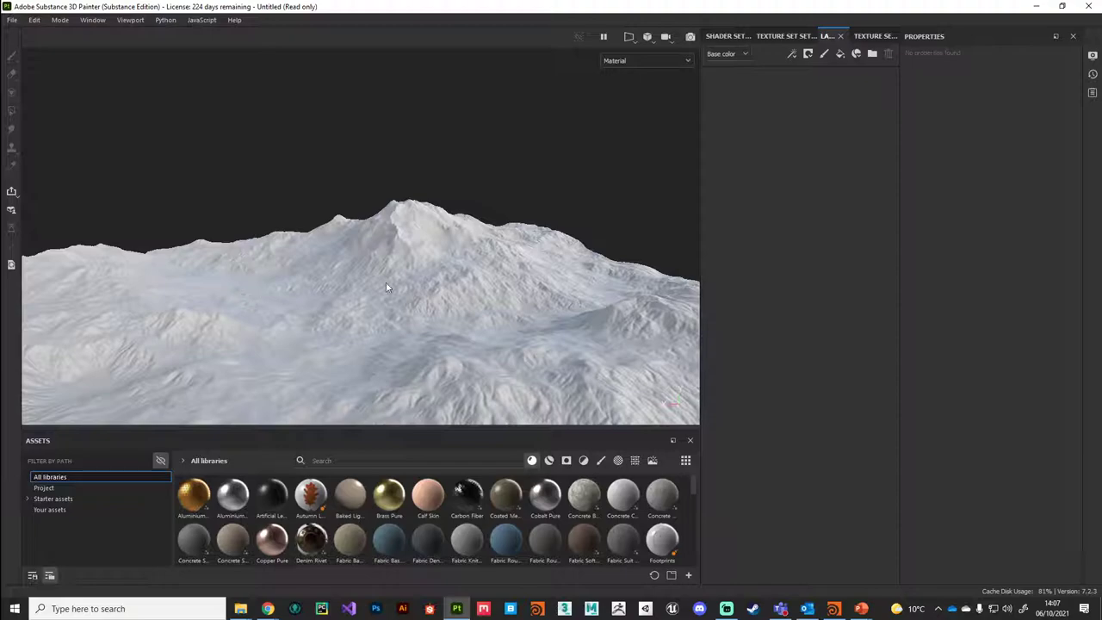
- Add a new fill layer and rename Fill layer 1 to 'BaseRock'
{"action": "left_click", "coordinate": [841, 56]}
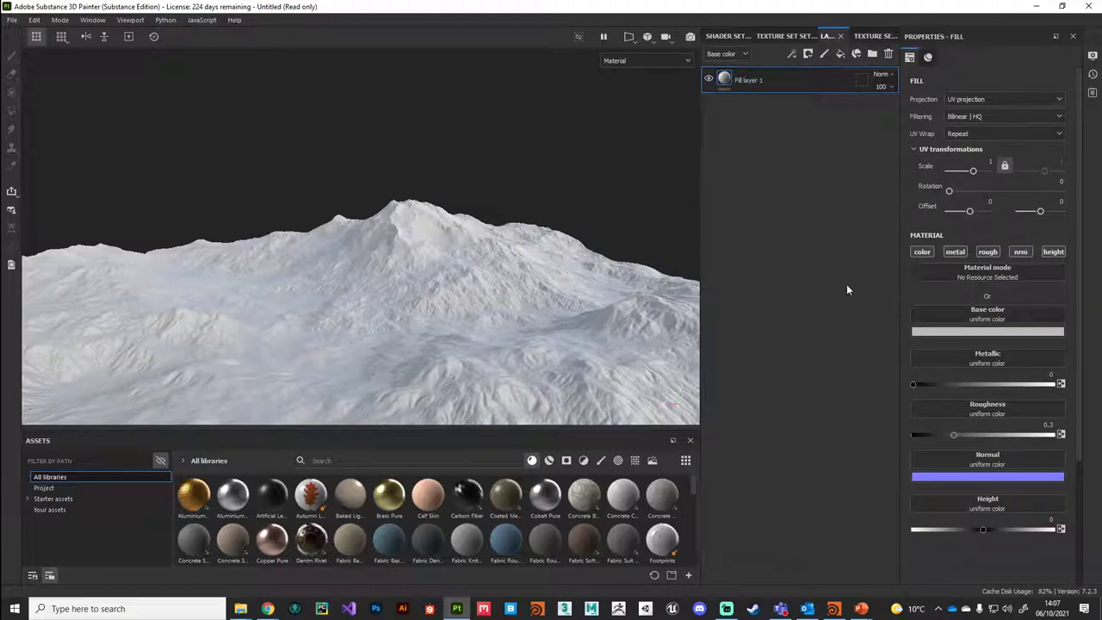
{"action": "double_click", "coordinate": [754, 81]}
{"action": "type", "text": "B"}
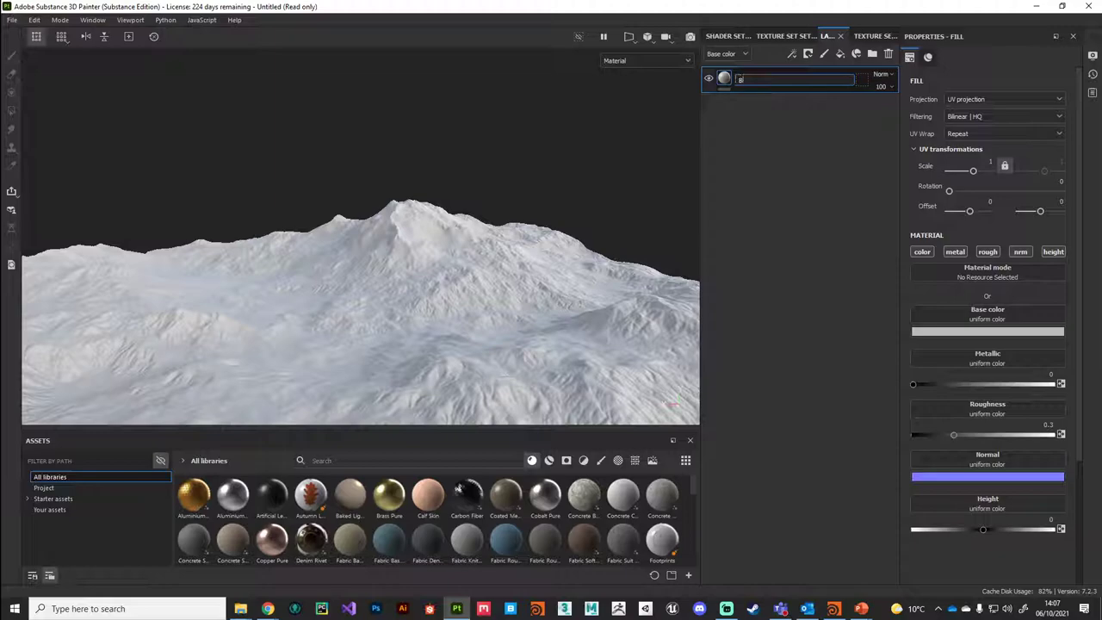
{"action": "type", "text": "aseRock"}
{"action": "key", "text": "Return"}
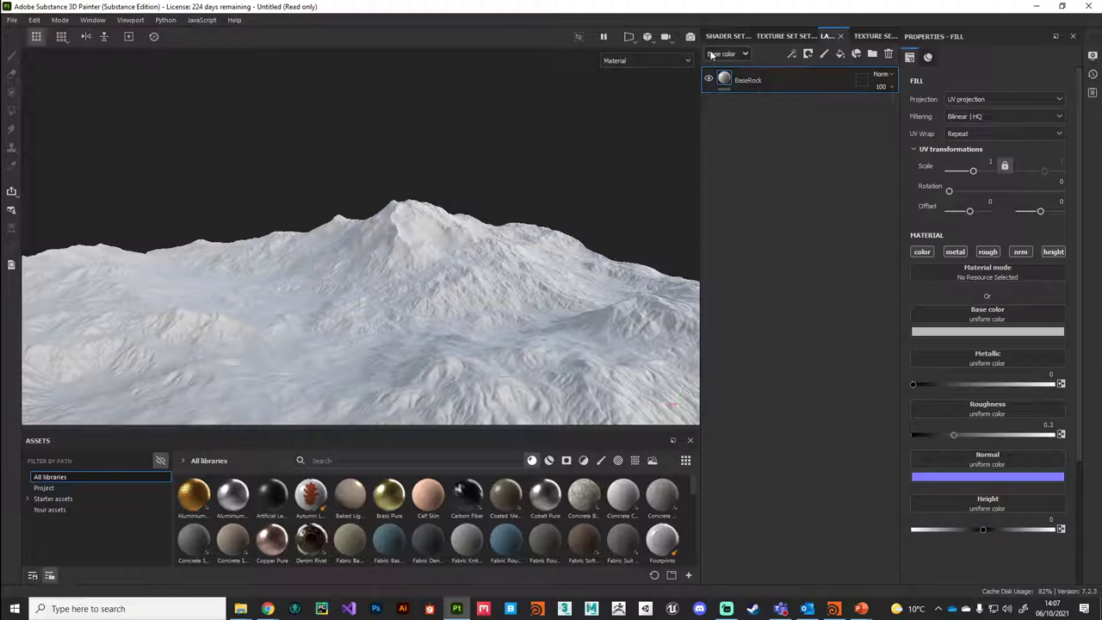
{"action": "double_click", "coordinate": [748, 81]}
- Give BaseRock a dark grey 3d3636 base colour and a matte roughness of about 0.76
{"action": "left_click", "coordinate": [951, 332]}
{"action": "left_click_drag", "start_coordinate": [961, 410], "coordinate": [890, 446]}
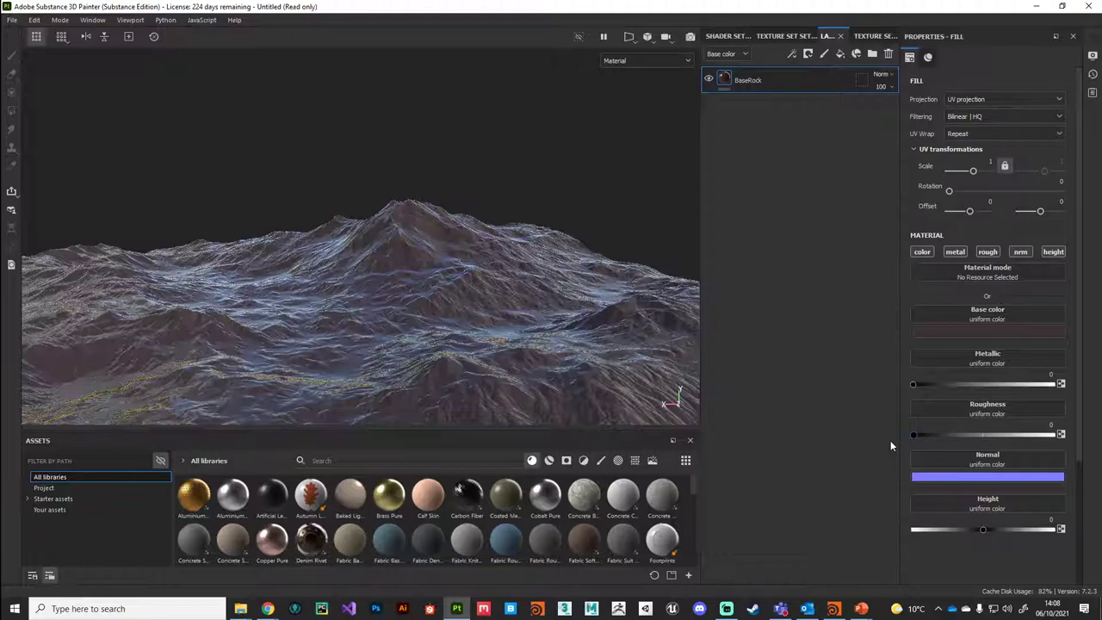
{"action": "left_click_drag", "start_coordinate": [913, 435], "coordinate": [1055, 432]}
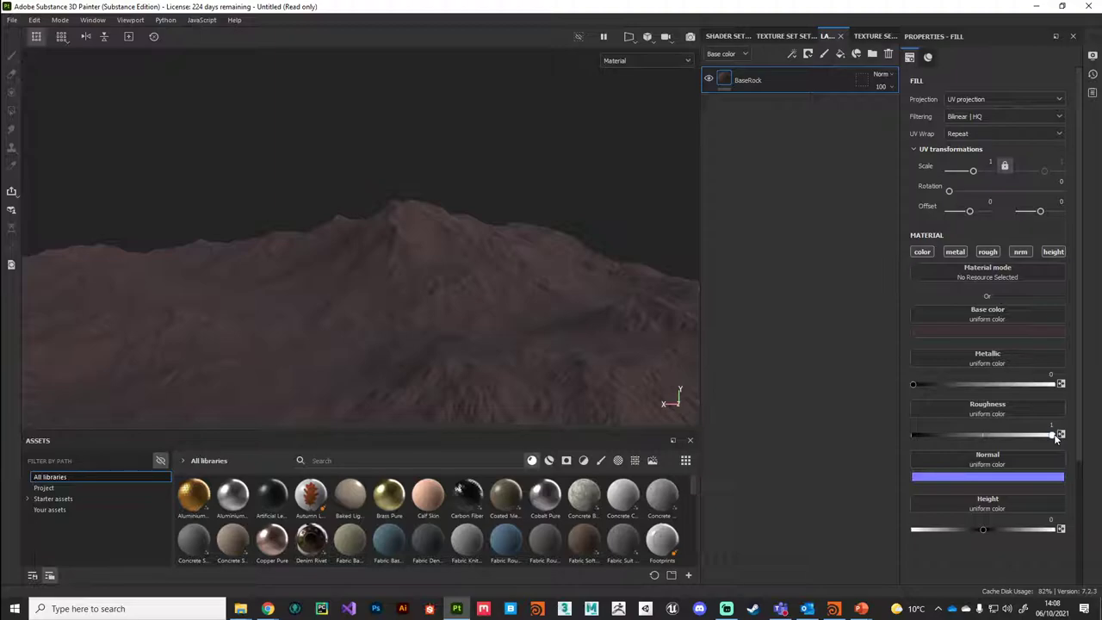
{"action": "left_click_drag", "start_coordinate": [1055, 437], "coordinate": [1021, 441]}
{"action": "left_click_drag", "start_coordinate": [1018, 439], "coordinate": [1018, 436]}
{"action": "left_click", "coordinate": [963, 330]}
{"action": "left_click_drag", "start_coordinate": [957, 424], "coordinate": [951, 430]}
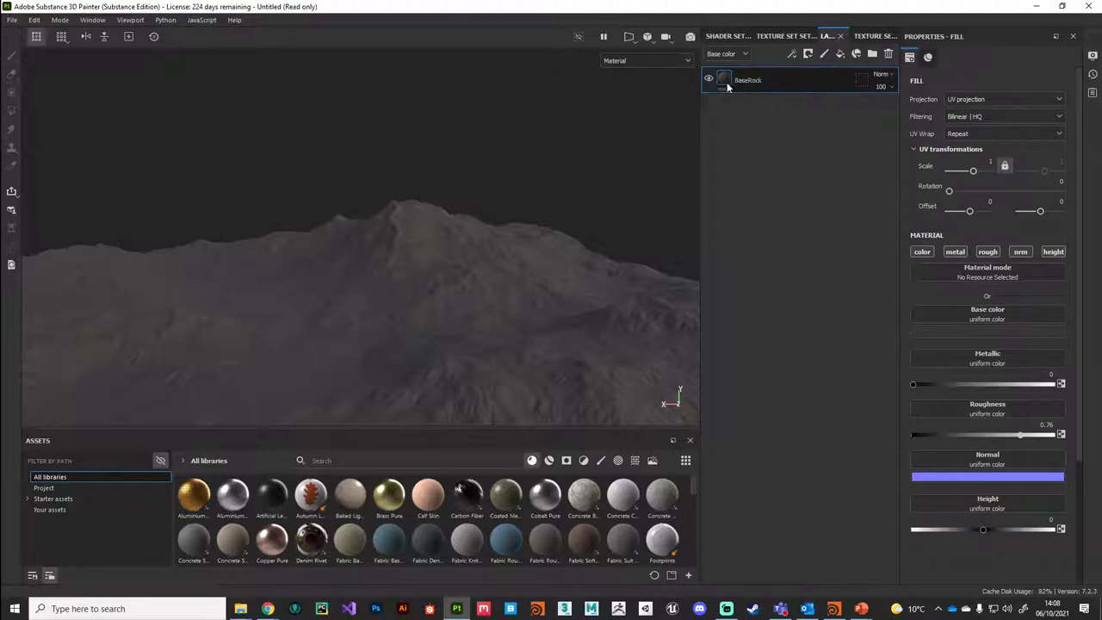
- Add another fill layer above BaseRock and name it 'BaseRock_Light'
{"action": "left_click", "coordinate": [839, 55]}
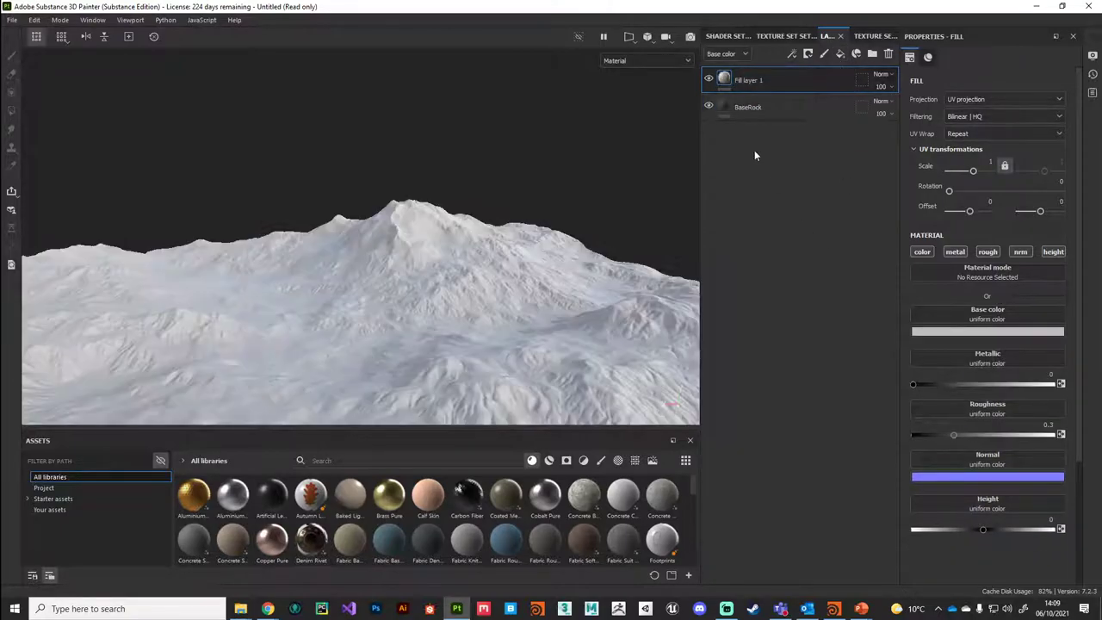
{"action": "double_click", "coordinate": [752, 79]}
{"action": "type", "text": "B"}
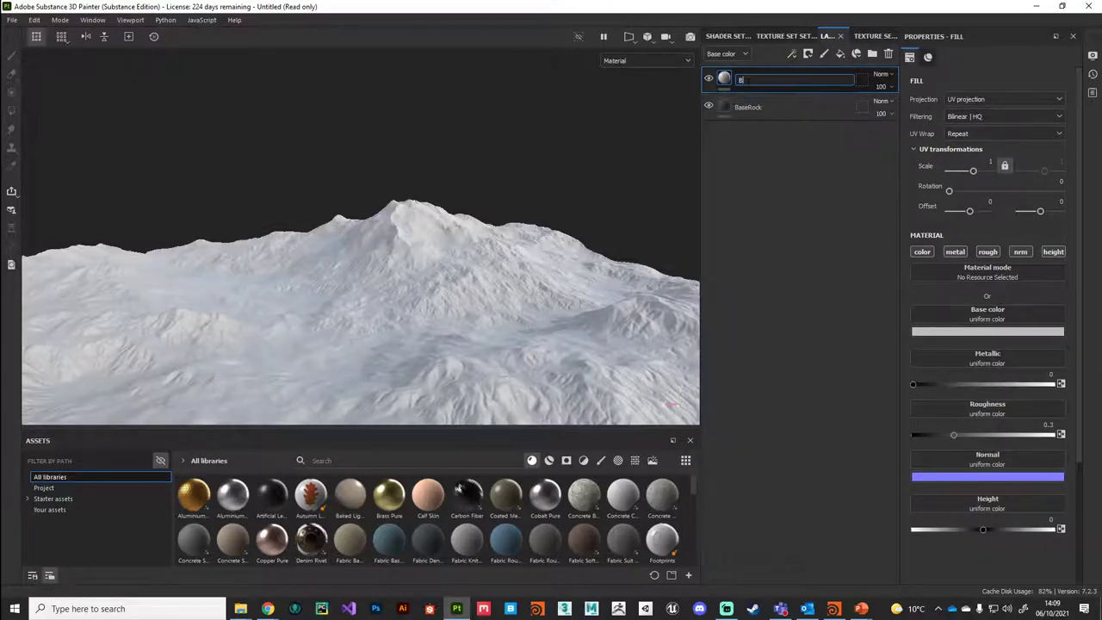
{"action": "type", "text": "aseRock_Light"}
{"action": "key", "text": "Return"}
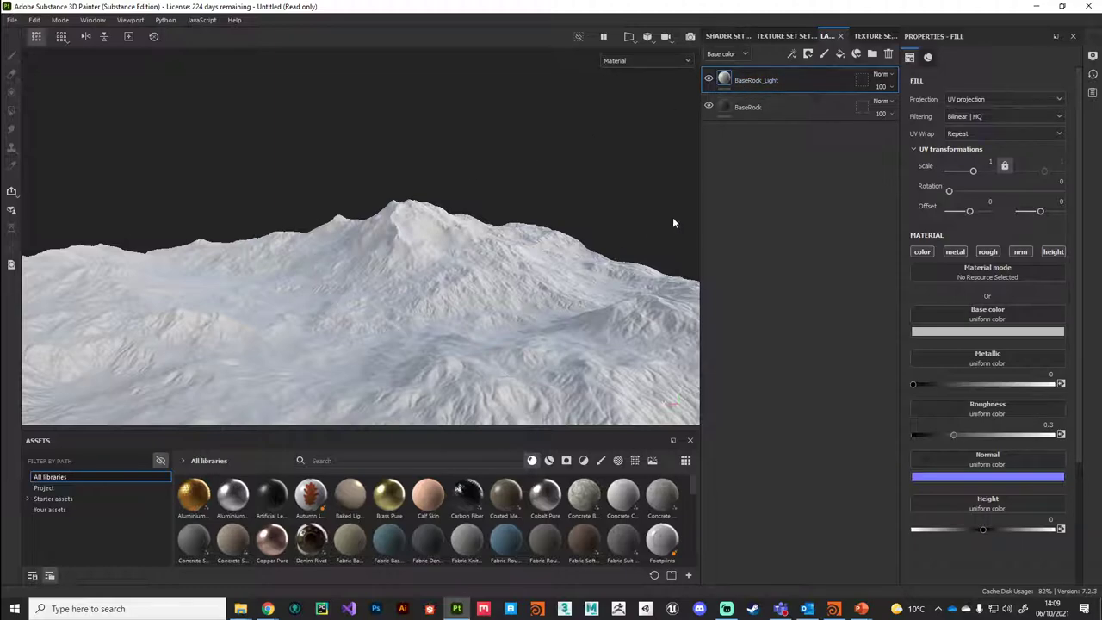
{"action": "double_click", "coordinate": [757, 82]}
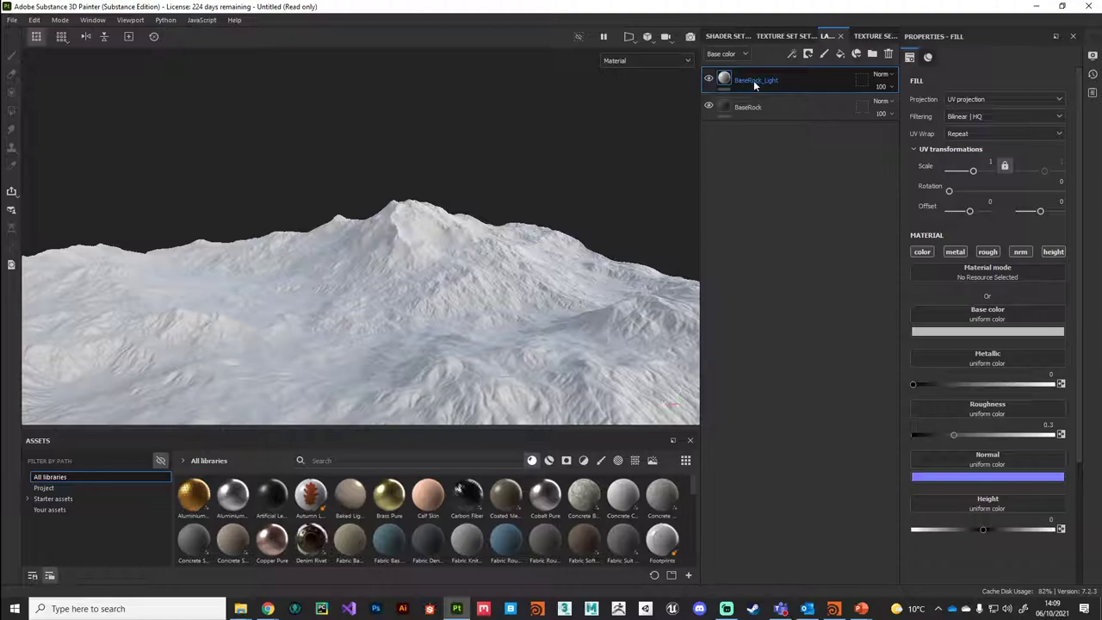
- Add a black mask to BaseRock_Light and select the mask for editing
{"action": "right_click", "coordinate": [754, 83]}
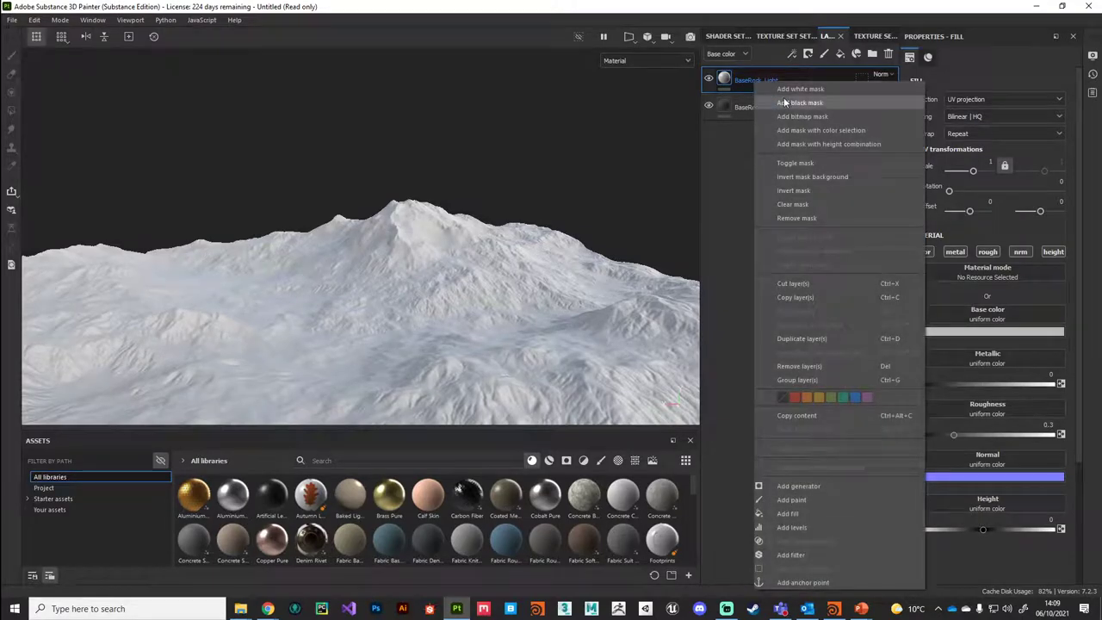
{"action": "left_click", "coordinate": [788, 103]}
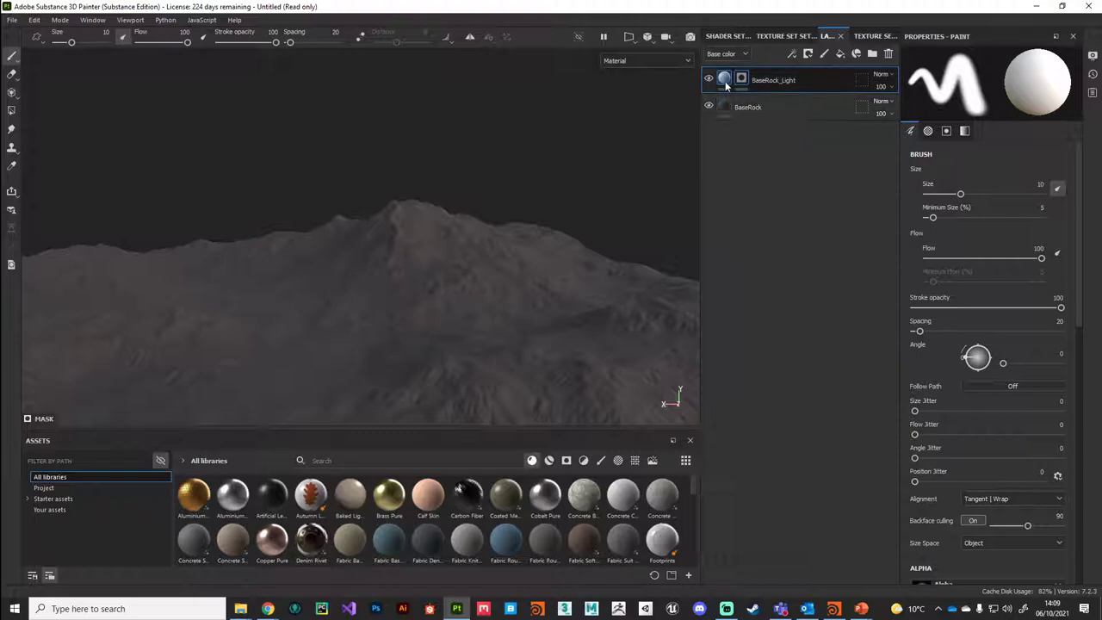
{"action": "mouse_move", "coordinate": [724, 108]}
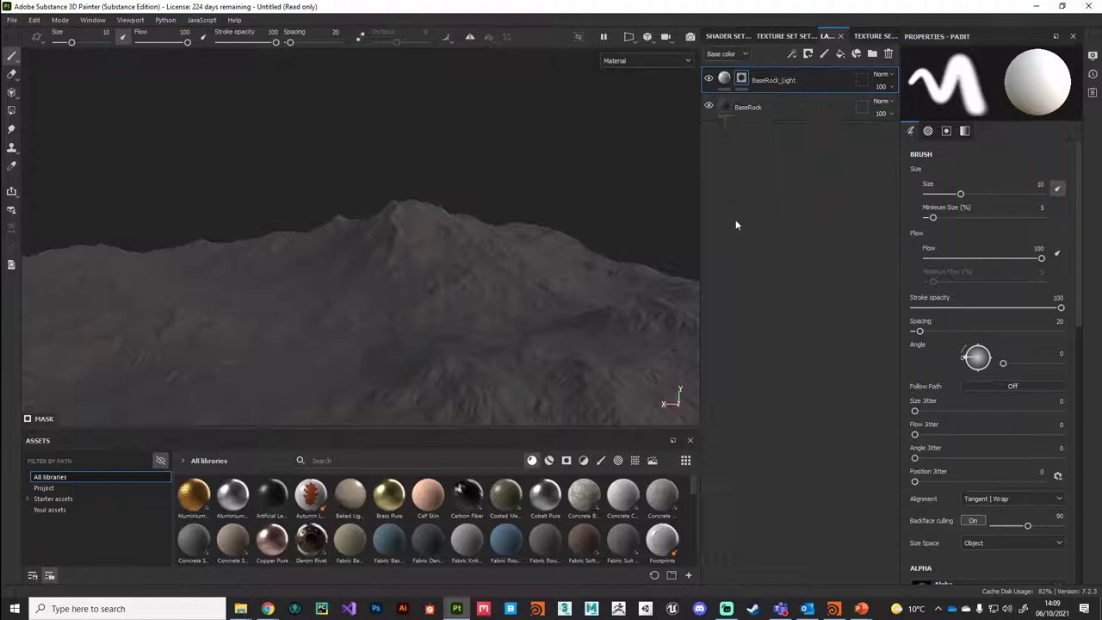
{"action": "left_click", "coordinate": [739, 79]}
- Add a generator to the BaseRock_Light mask and set it to Dirt
{"action": "right_click", "coordinate": [743, 81]}
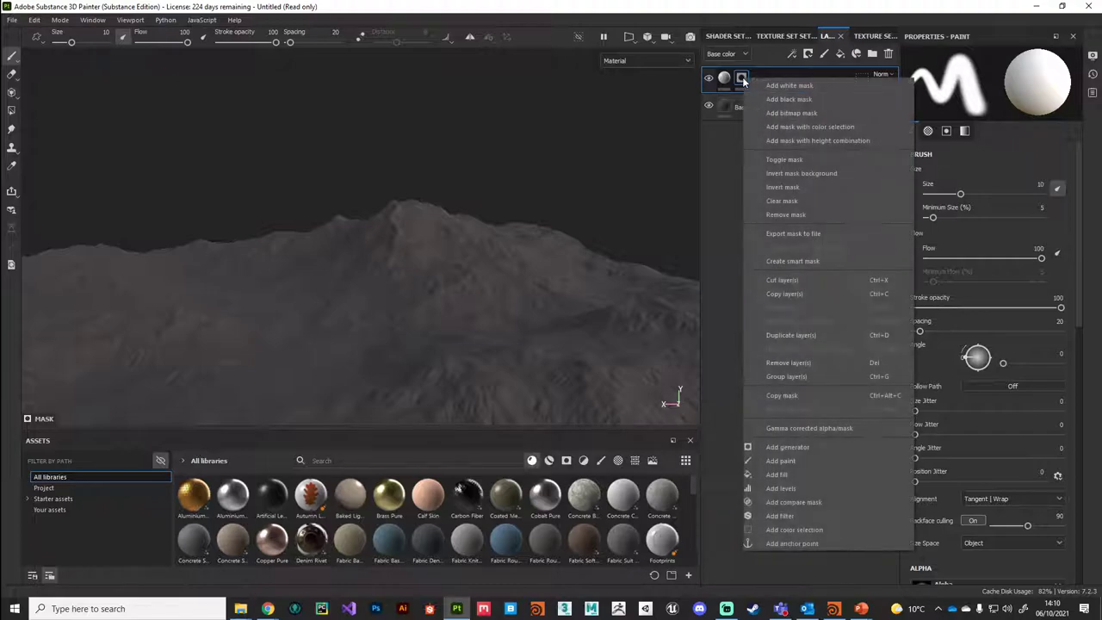
{"action": "left_click", "coordinate": [811, 443]}
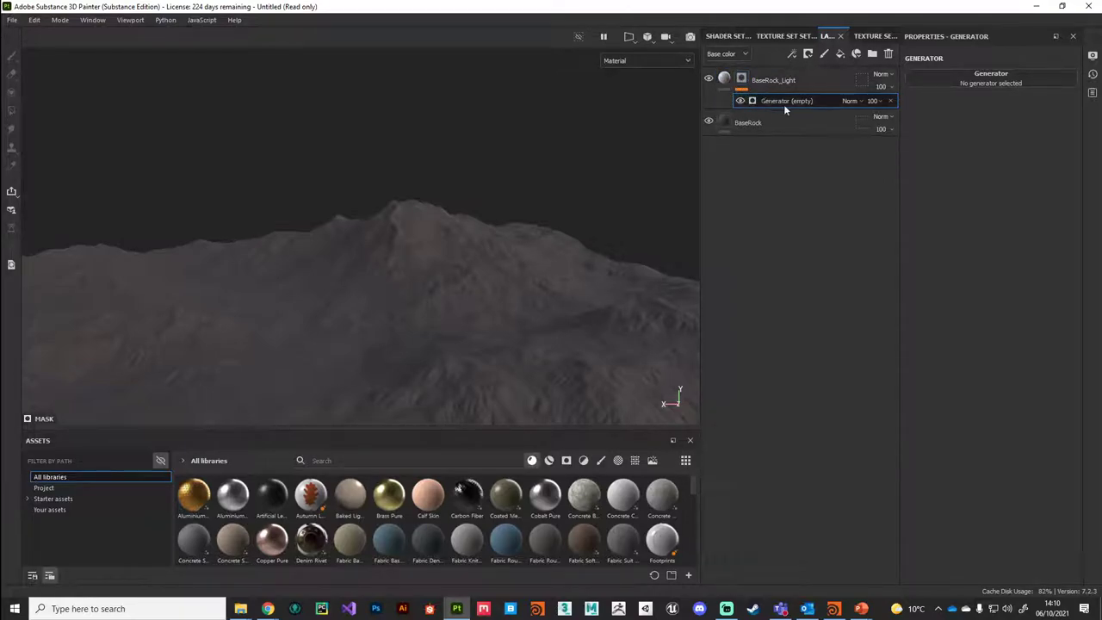
{"action": "left_click", "coordinate": [976, 82]}
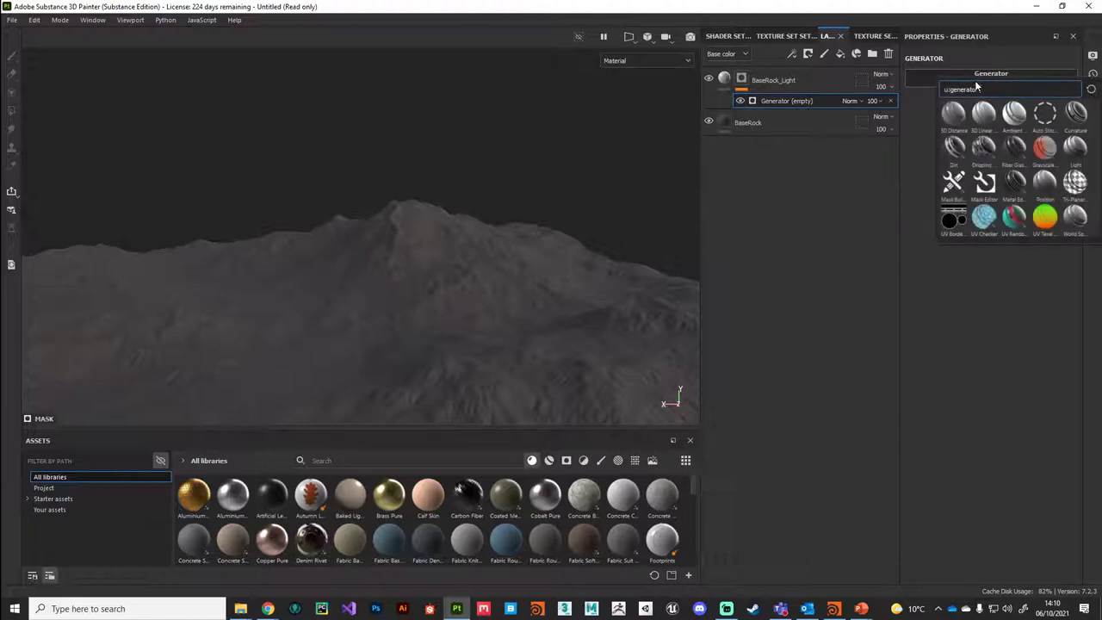
{"action": "left_click", "coordinate": [954, 148]}
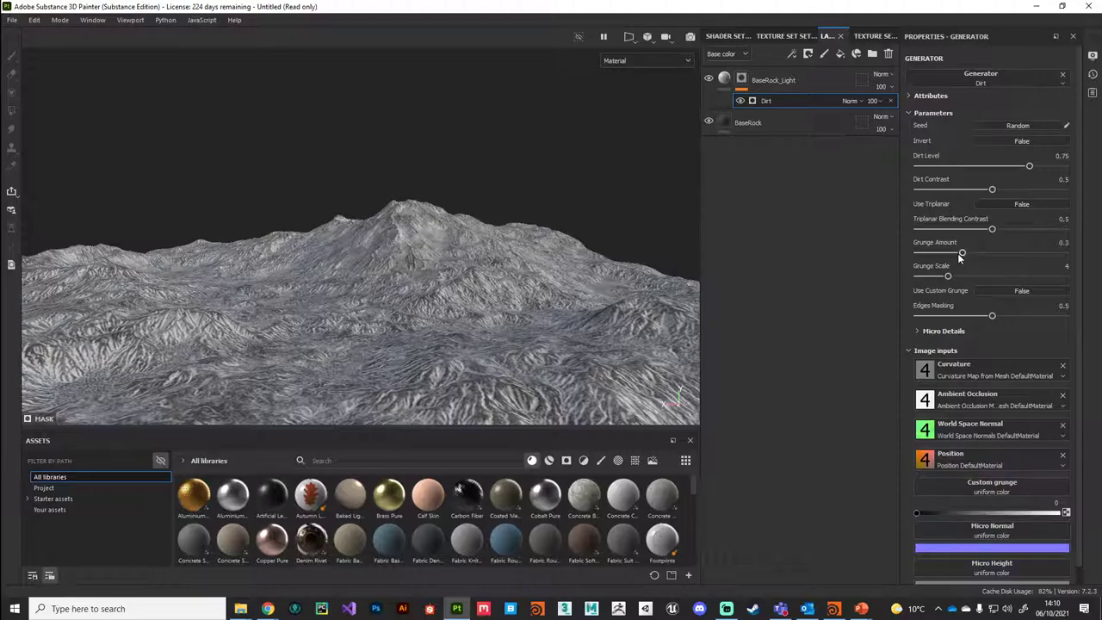
- Tune the Dirt generator: Grunge Amount 0.07, Edges Masking 0.44, Dirt Contrast 0.66
{"action": "mouse_move", "coordinate": [959, 253]}
{"action": "left_mouse_down"}
{"action": "mouse_move", "coordinate": [928, 256]}
{"action": "mouse_move", "coordinate": [960, 255]}
{"action": "mouse_move", "coordinate": [934, 256]}
{"action": "mouse_move", "coordinate": [942, 258]}
{"action": "mouse_move", "coordinate": [930, 280]}
{"action": "mouse_move", "coordinate": [987, 278]}
{"action": "left_mouse_up"}
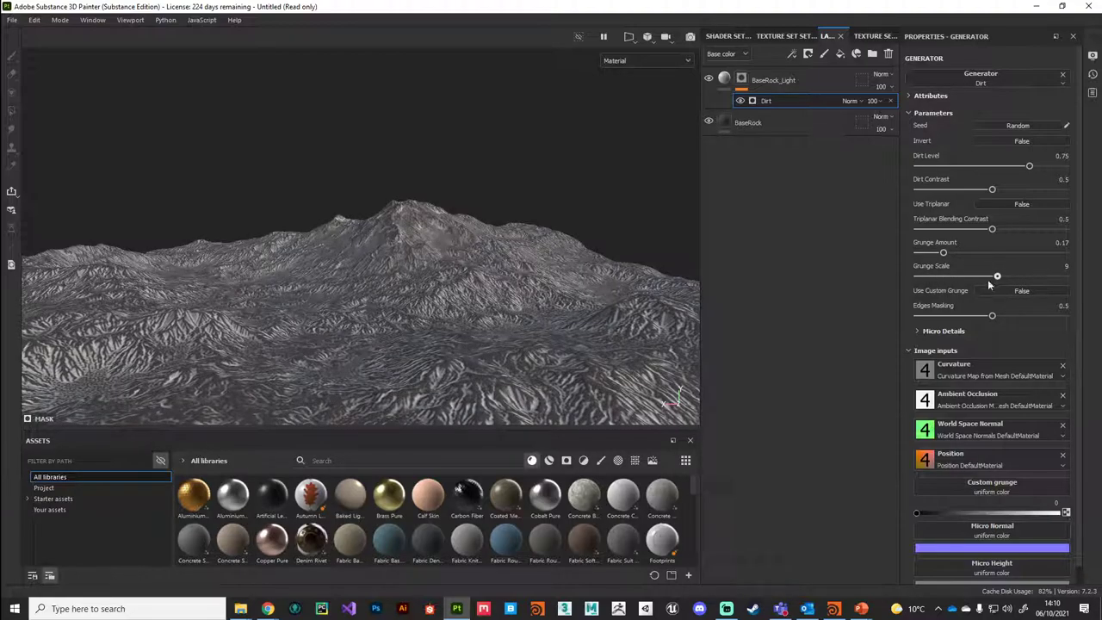
{"action": "left_click", "coordinate": [958, 315]}
{"action": "left_click_drag", "start_coordinate": [958, 316], "coordinate": [983, 315]}
{"action": "mouse_move", "coordinate": [992, 190]}
{"action": "left_mouse_down"}
{"action": "mouse_move", "coordinate": [945, 193]}
{"action": "mouse_move", "coordinate": [1014, 194]}
{"action": "left_mouse_up"}
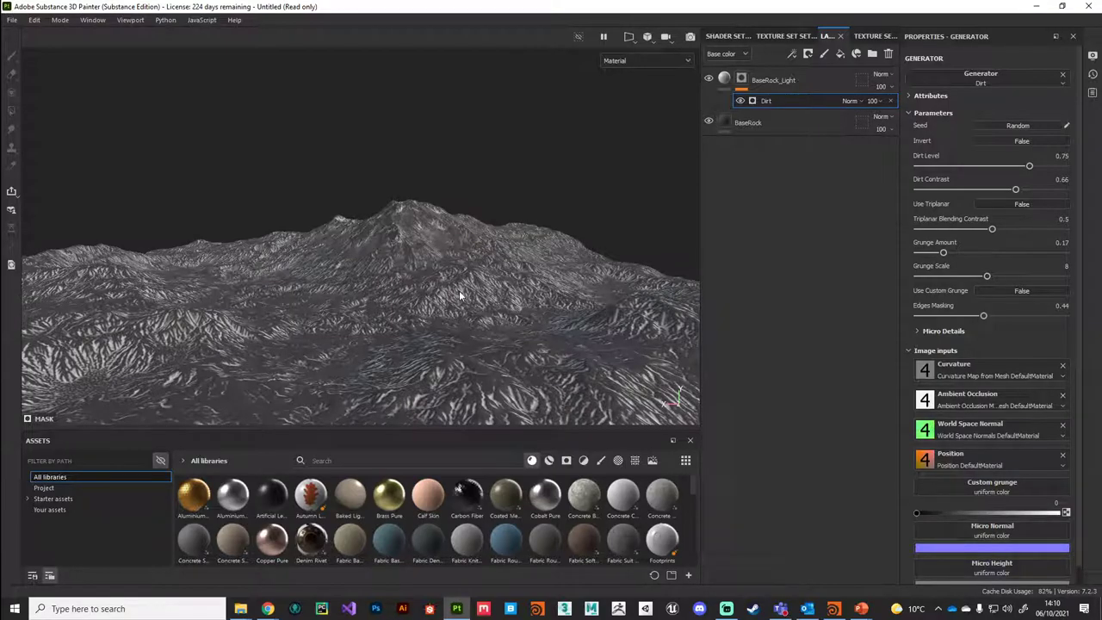
- Turn off metal, normal and height channels on the BaseRock_Light fill and set roughness to 0.688
{"action": "left_click", "coordinate": [724, 80]}
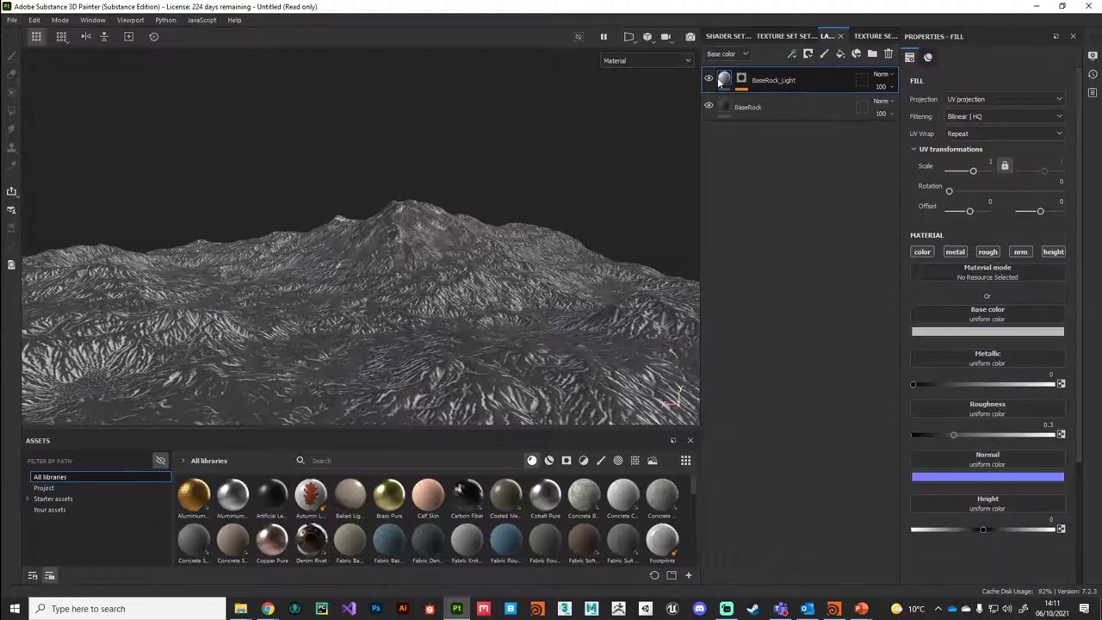
{"action": "left_click", "coordinate": [955, 251]}
{"action": "left_click", "coordinate": [1020, 252]}
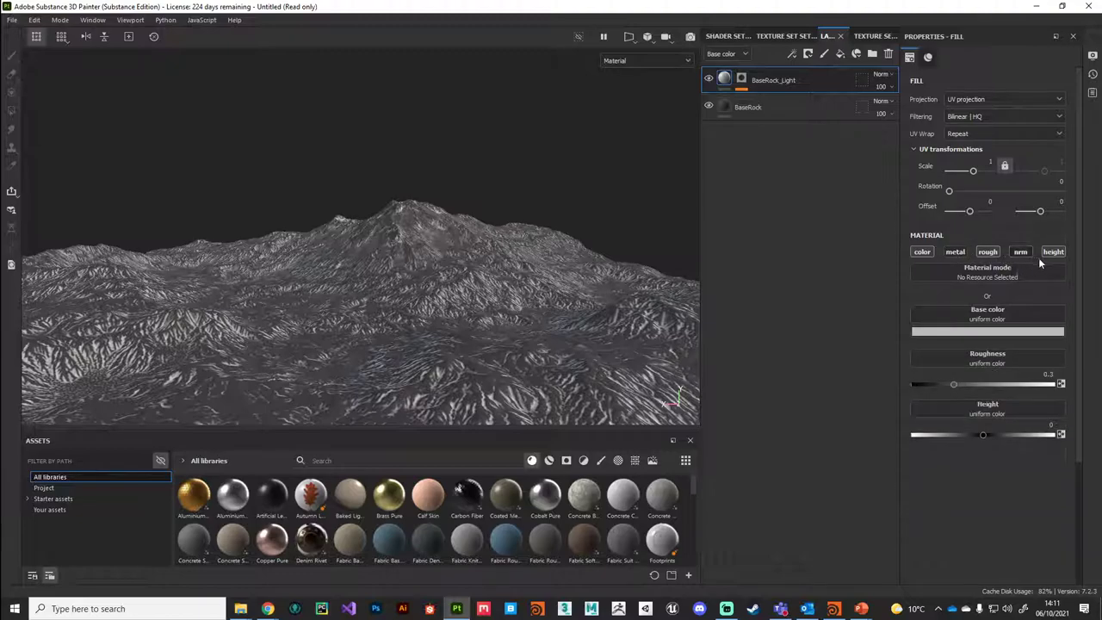
{"action": "left_click", "coordinate": [1050, 256]}
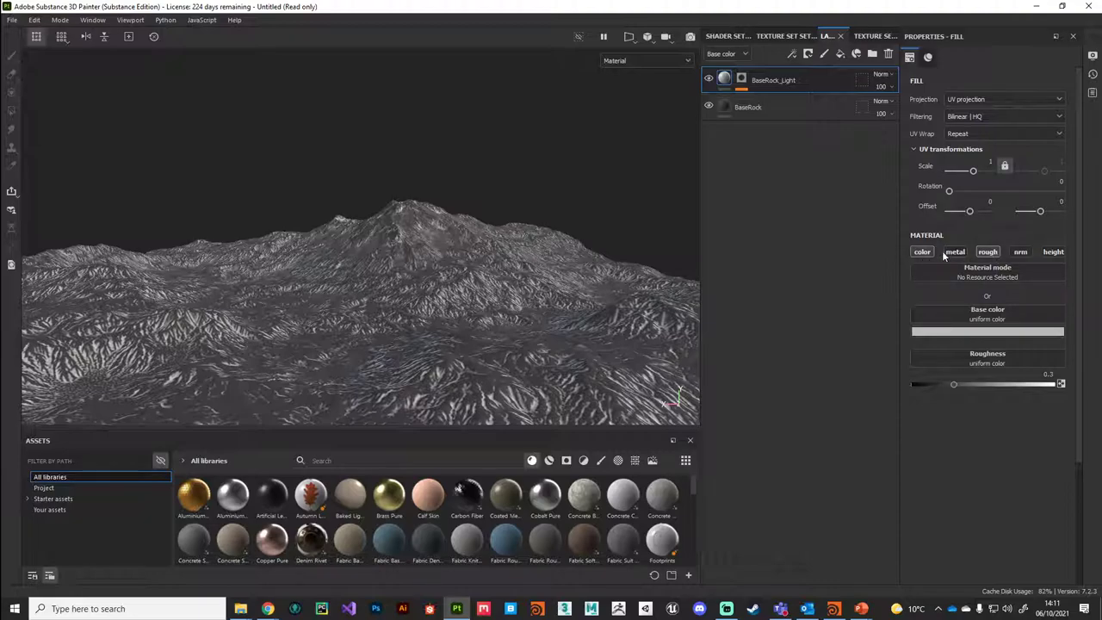
{"action": "left_click_drag", "start_coordinate": [953, 384], "coordinate": [1009, 389]}
- Pick a warm greyish-brown 746c66 as BaseRock_Light's base colour
{"action": "left_click", "coordinate": [947, 331]}
{"action": "left_click_drag", "start_coordinate": [951, 389], "coordinate": [950, 419]}
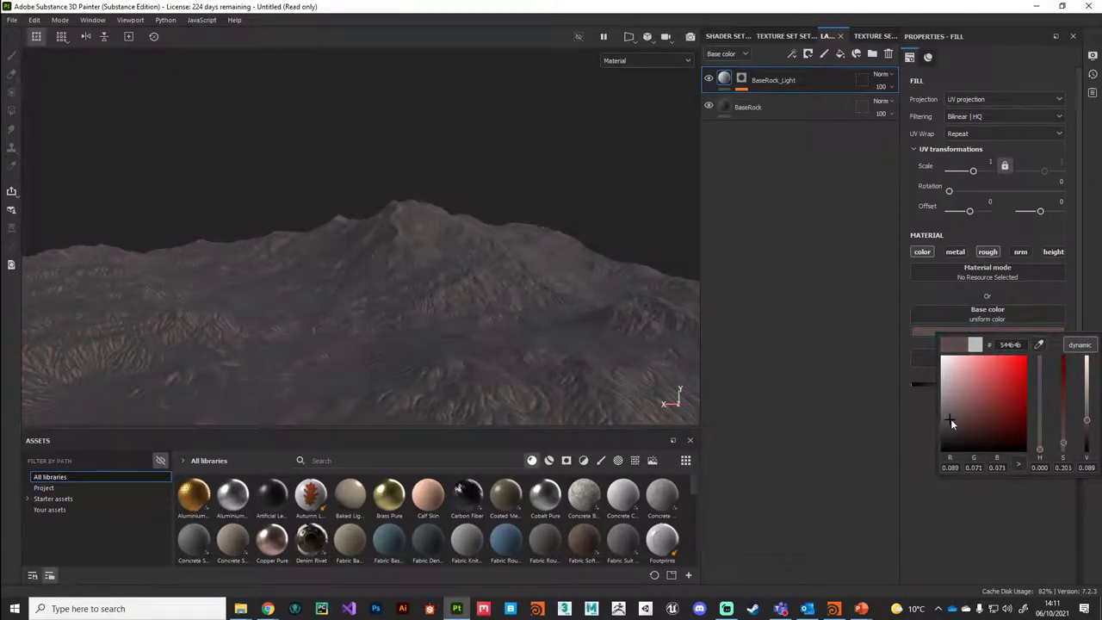
{"action": "left_click_drag", "start_coordinate": [1040, 448], "coordinate": [1039, 444]}
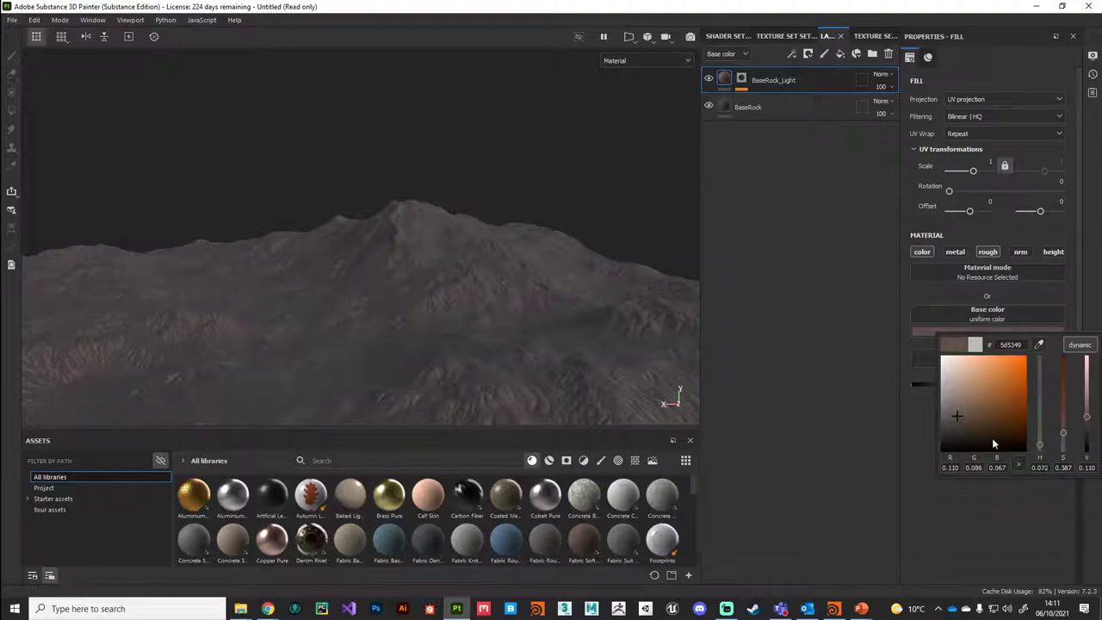
{"action": "mouse_move", "coordinate": [957, 415]}
{"action": "left_mouse_down"}
{"action": "mouse_move", "coordinate": [941, 403]}
{"action": "mouse_move", "coordinate": [950, 409]}
{"action": "left_mouse_up"}
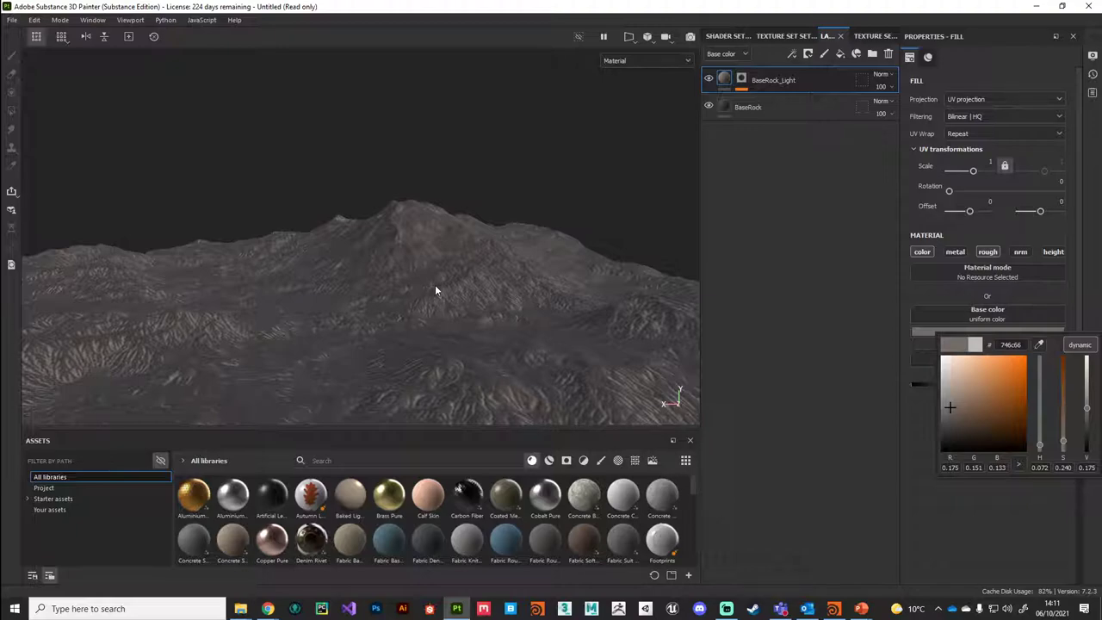
- Close the colour picker and select the BaseRock_Light mask so its Dirt effect is editable
{"action": "left_click", "coordinate": [741, 81]}
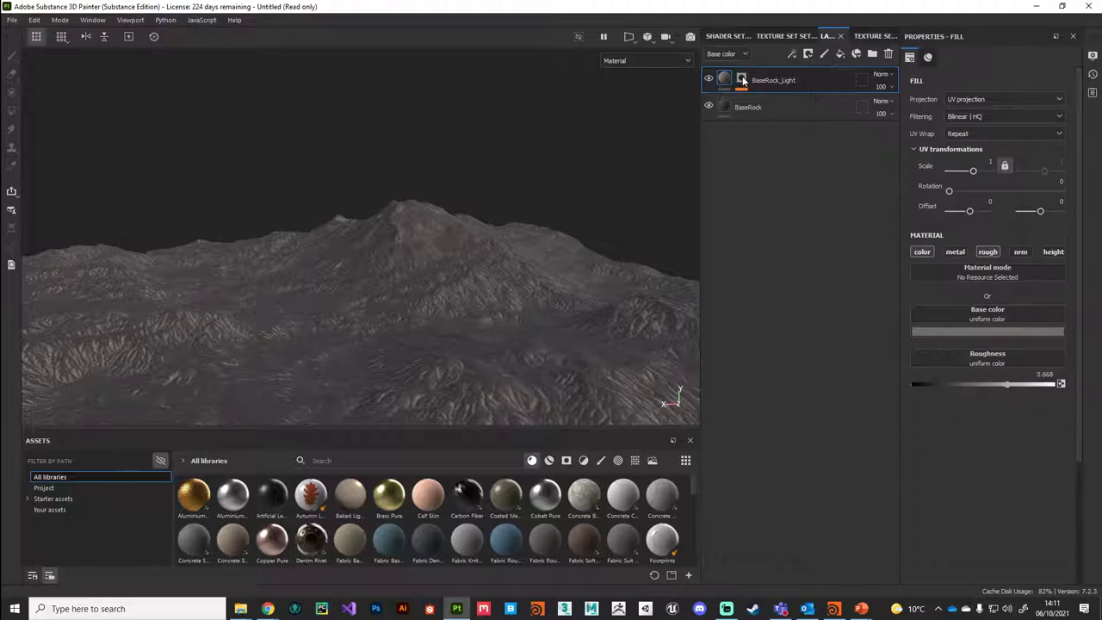
{"action": "left_click", "coordinate": [741, 80]}
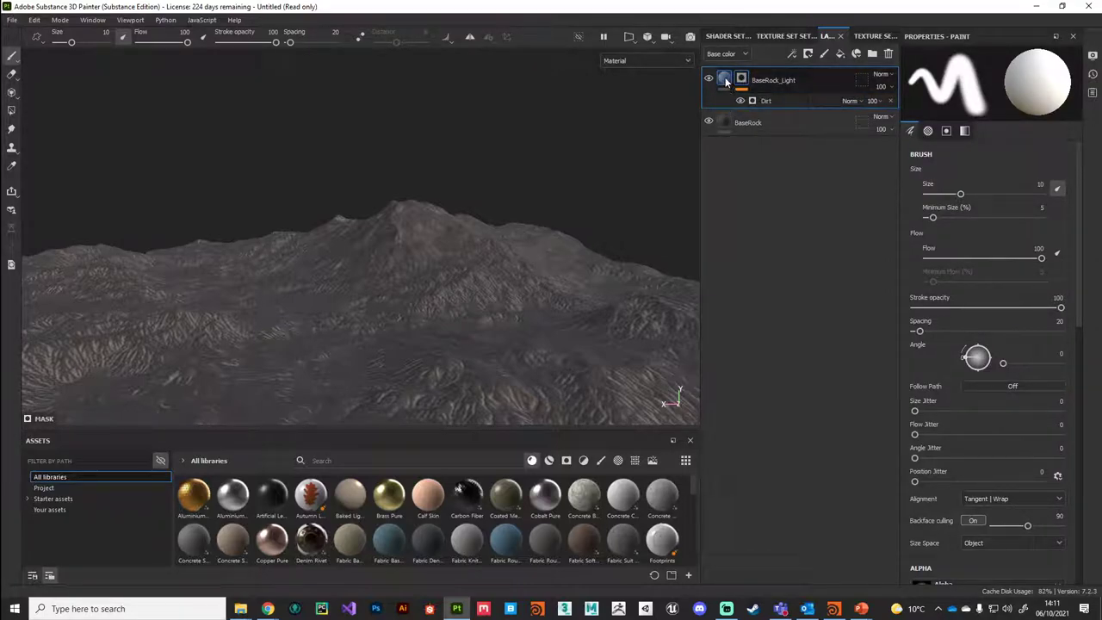
{"action": "left_click", "coordinate": [741, 78]}
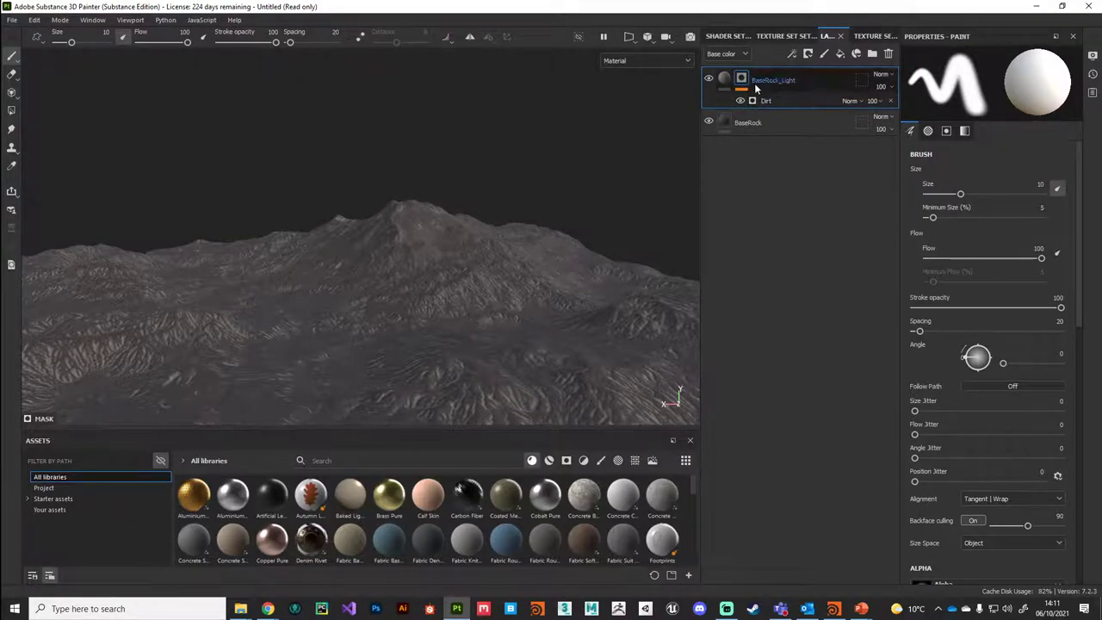
- Add a new fill layer at the top of the stack and name it Grass
{"action": "key", "text": "Delete"}
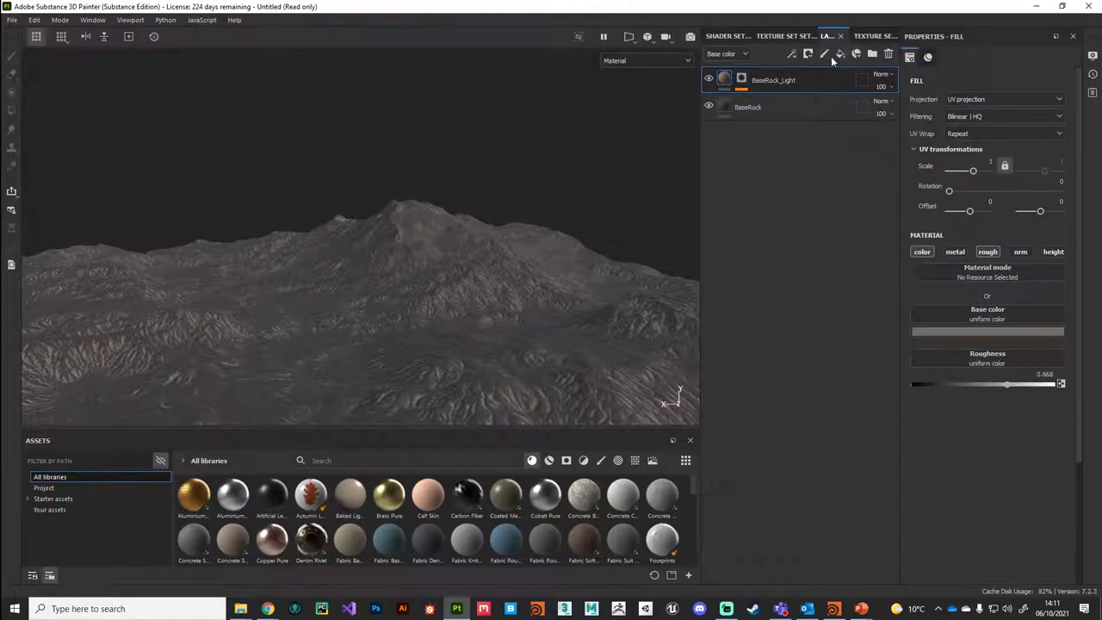
{"action": "left_click", "coordinate": [840, 55]}
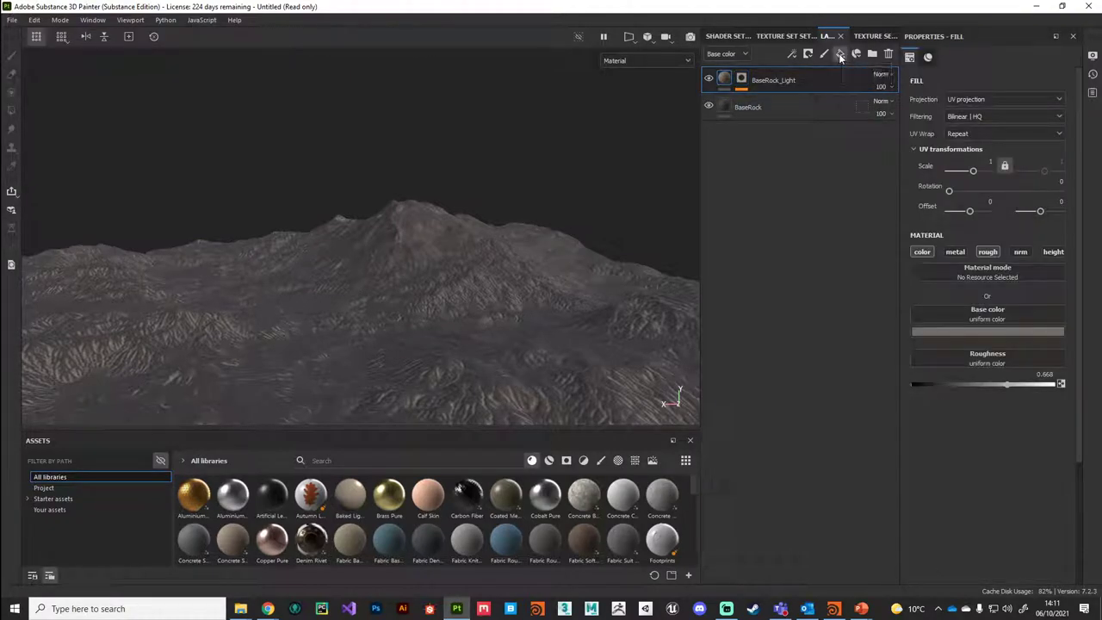
{"action": "double_click", "coordinate": [754, 83]}
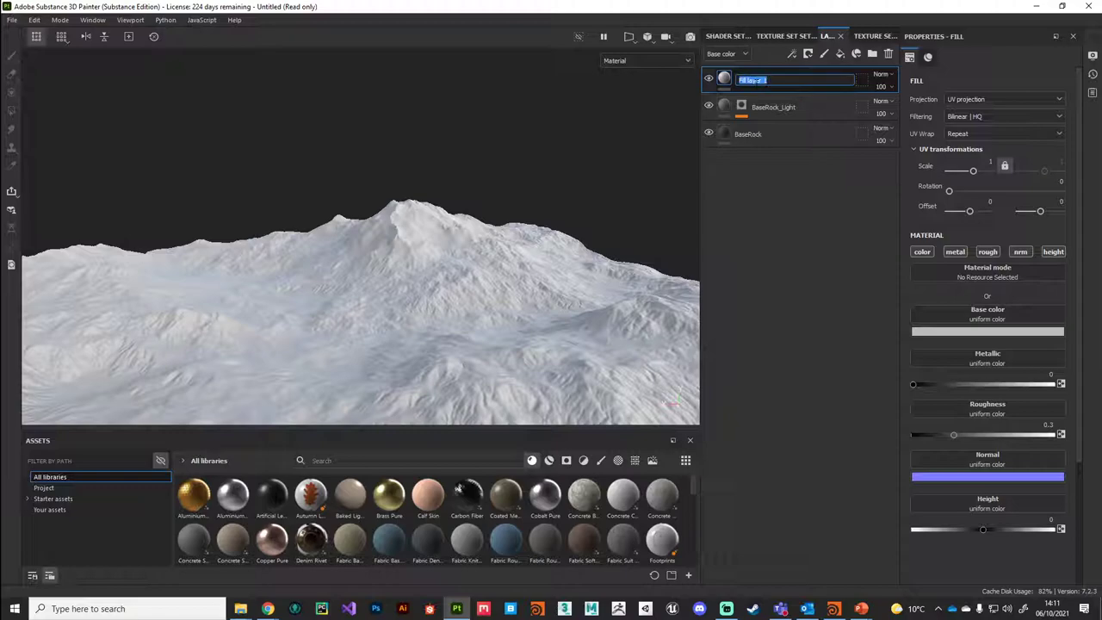
{"action": "type", "text": "Grass"}
{"action": "key", "text": "Return"}
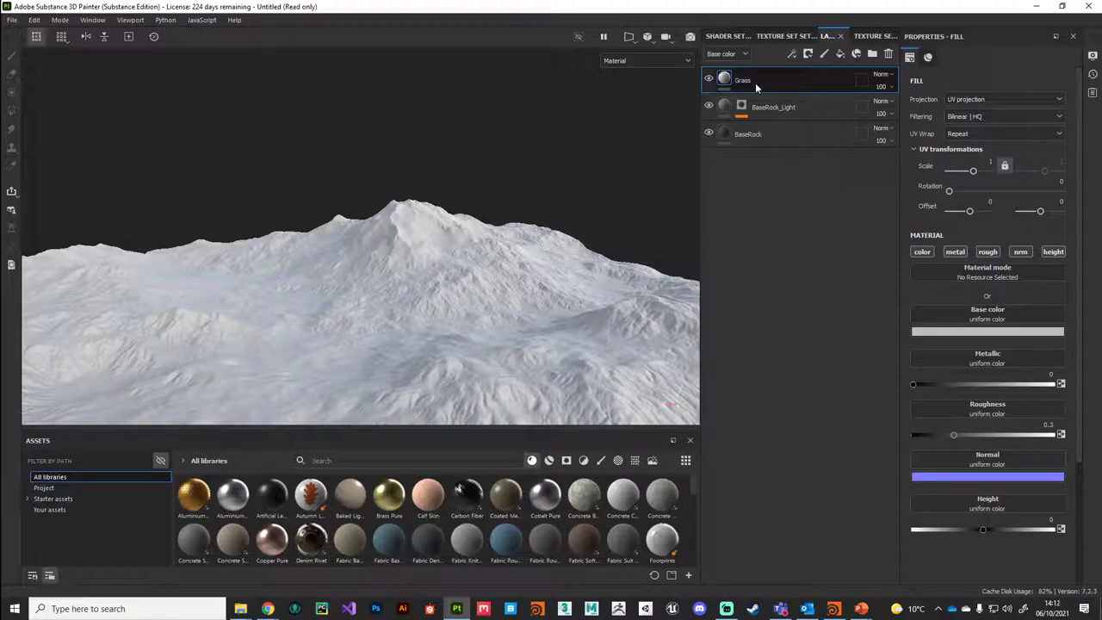
- Set the Grass layer's base colour to dark olive green 4d5924
{"action": "left_click", "coordinate": [964, 333]}
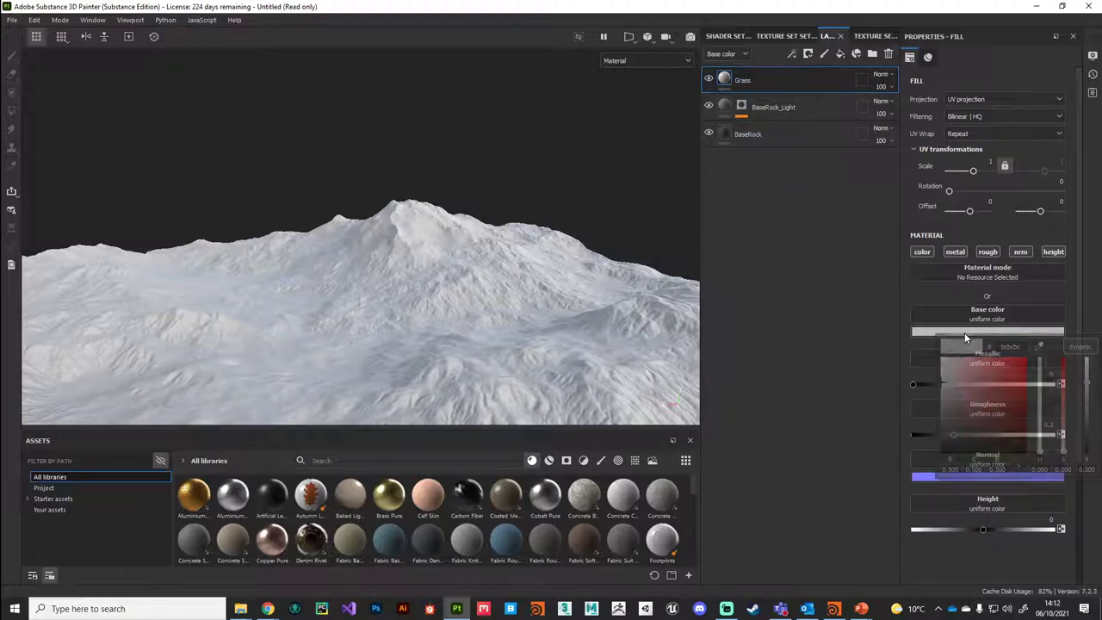
{"action": "left_click", "coordinate": [1039, 441]}
{"action": "left_click_drag", "start_coordinate": [943, 420], "coordinate": [990, 416]}
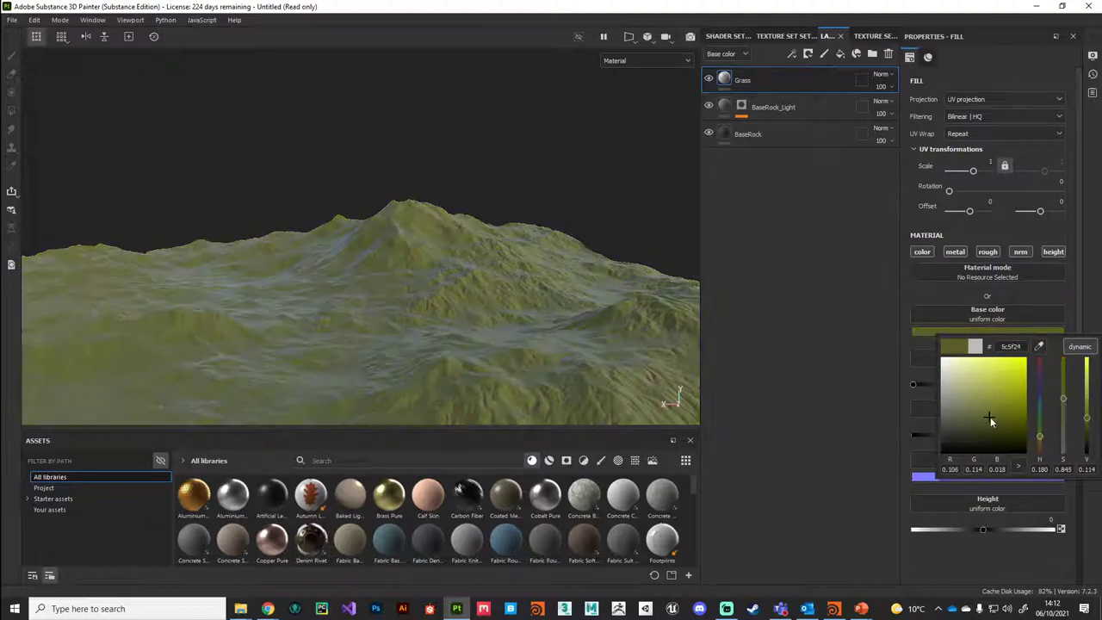
{"action": "left_click", "coordinate": [1036, 431]}
{"action": "left_click_drag", "start_coordinate": [982, 423], "coordinate": [986, 418]}
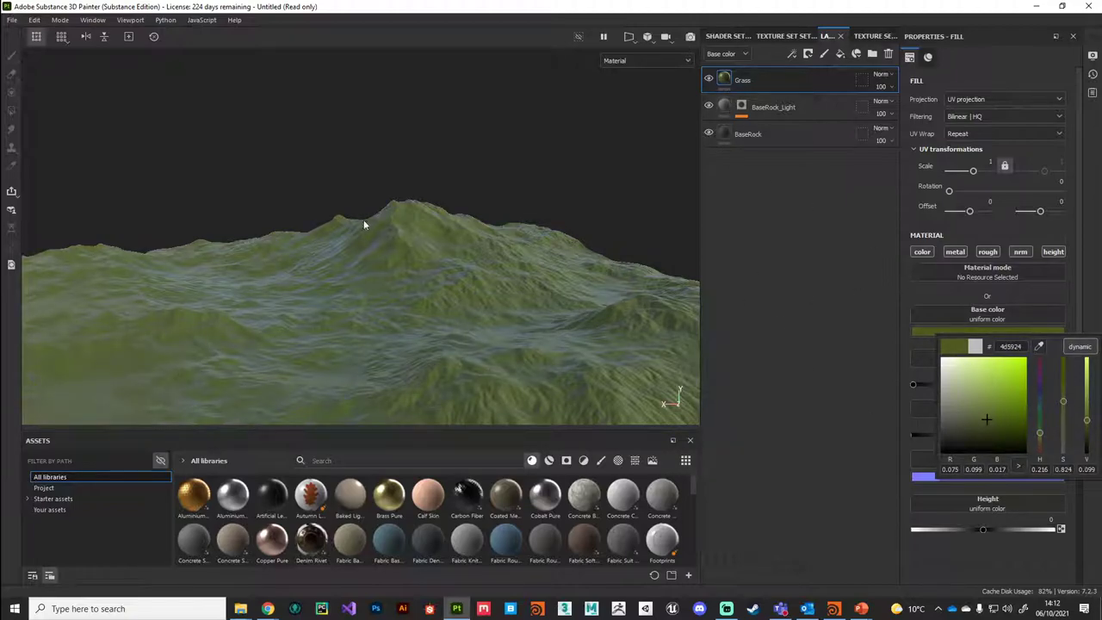
- Give the Grass layer a black mask driven by a Position generator at Global Balance 0.5
{"action": "right_click", "coordinate": [745, 81]}
{"action": "left_click", "coordinate": [764, 102]}
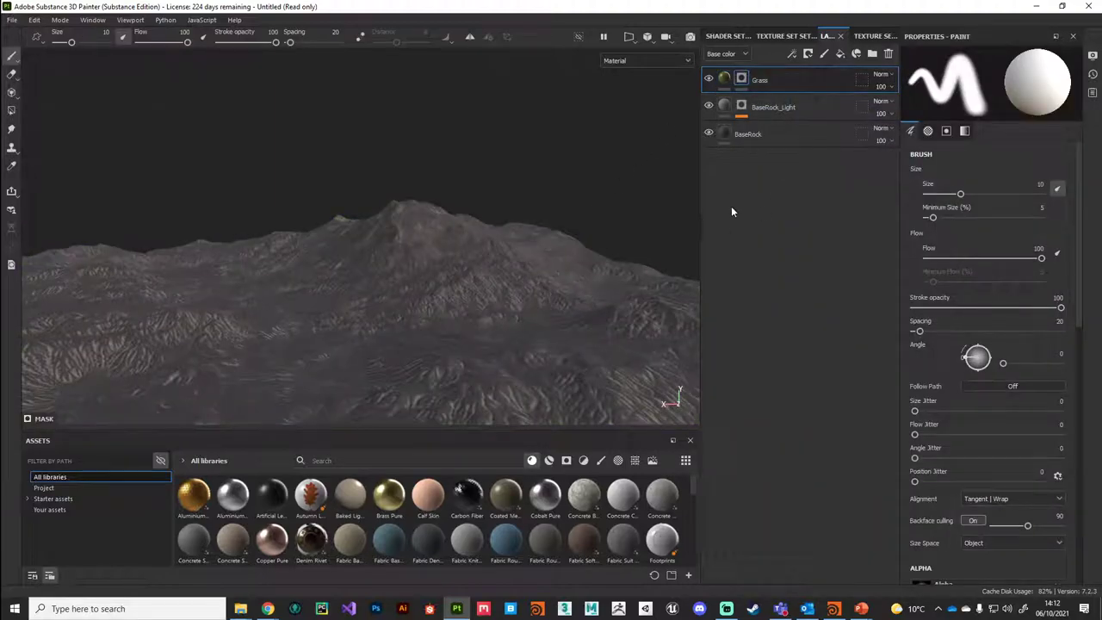
{"action": "right_click", "coordinate": [743, 81]}
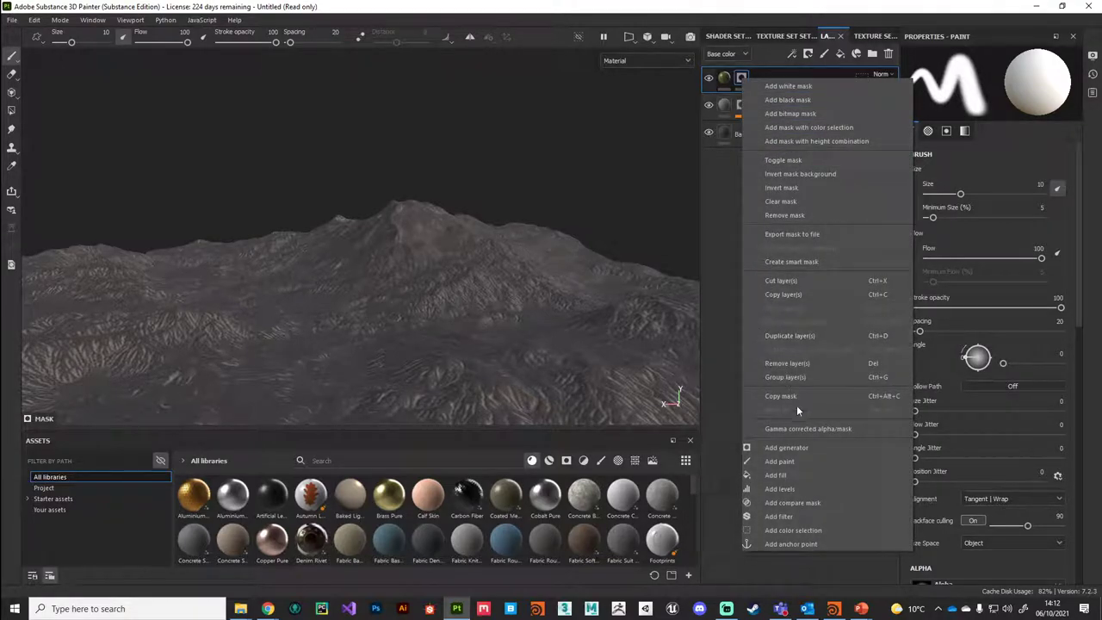
{"action": "left_click", "coordinate": [780, 448]}
{"action": "left_click", "coordinate": [982, 77]}
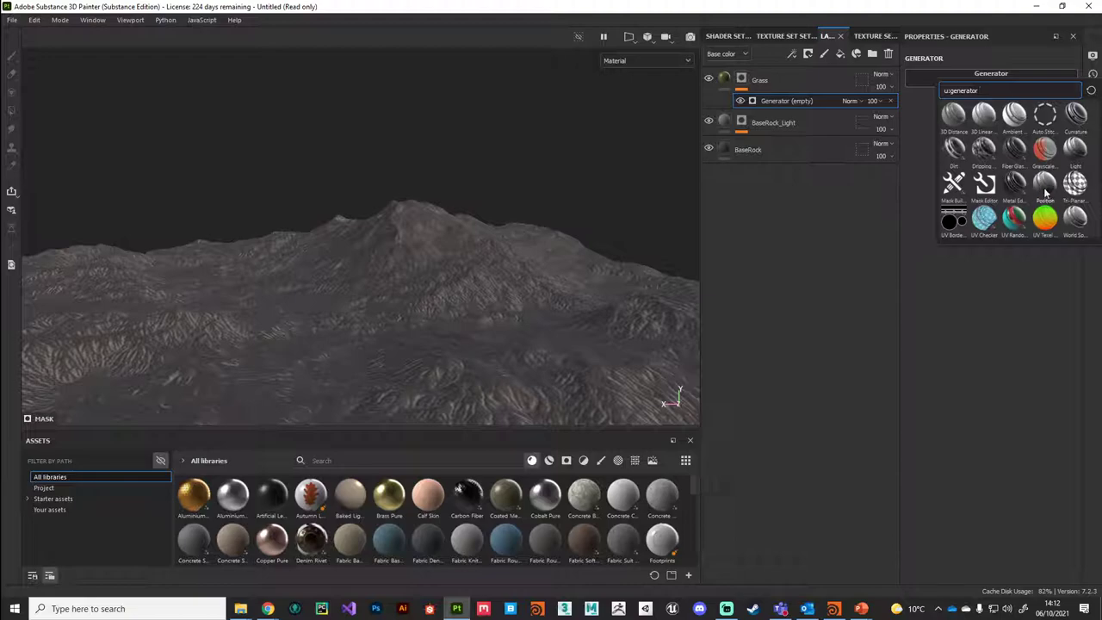
{"action": "mouse_move", "coordinate": [1046, 185]}
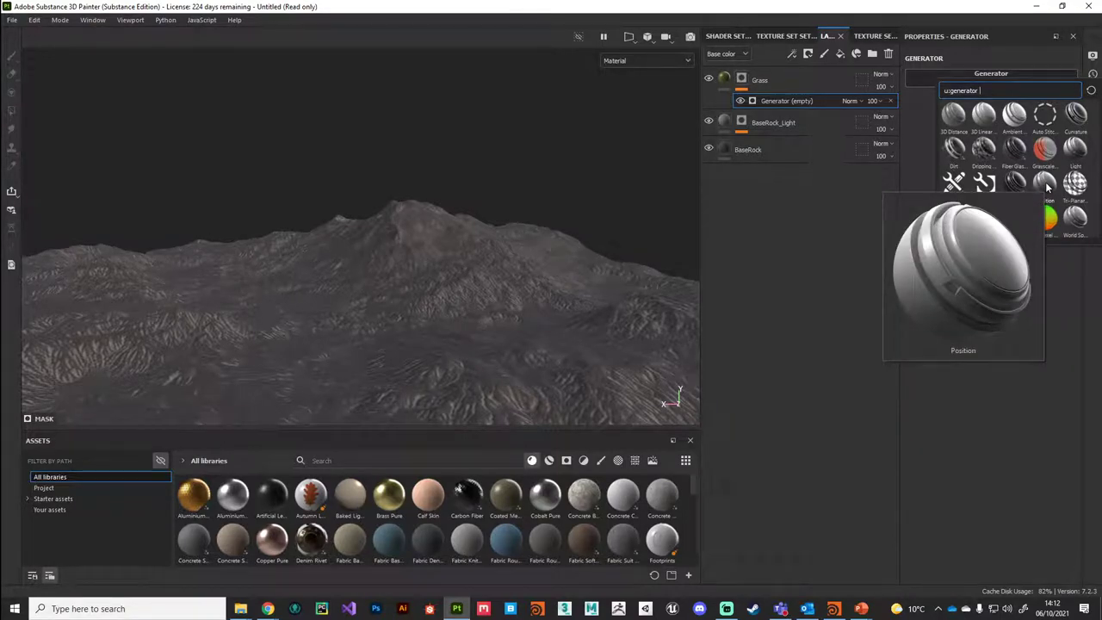
{"action": "left_click", "coordinate": [1045, 182]}
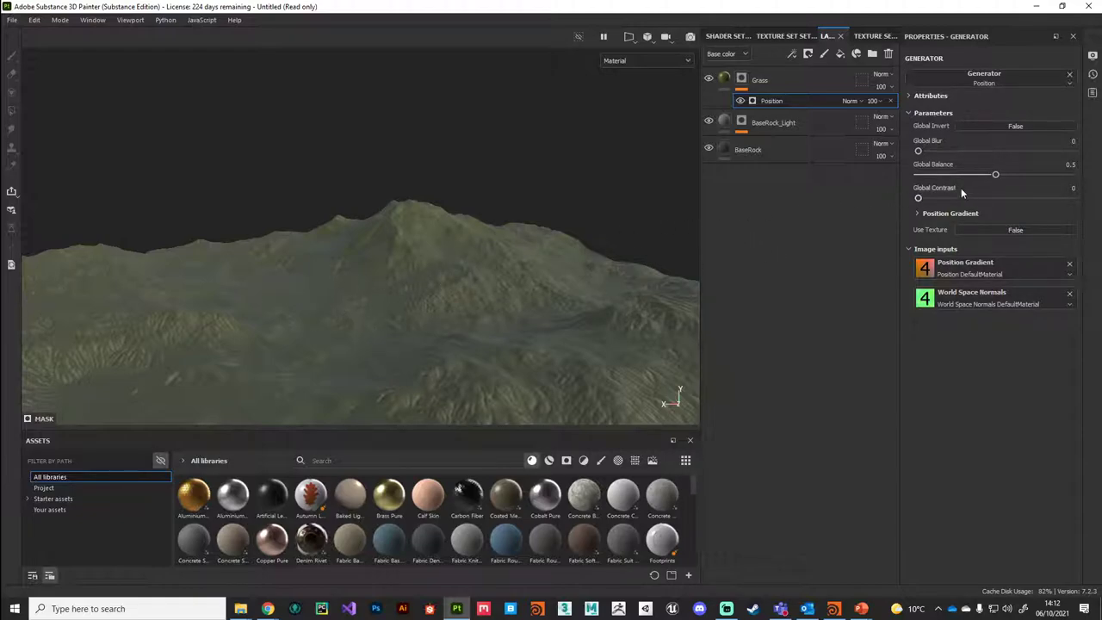
- Set the Position generator to Invert True, Contrast 0.99, Balance 0.56 and Blur 6.1
{"action": "left_click_drag", "start_coordinate": [948, 203], "coordinate": [1072, 198]}
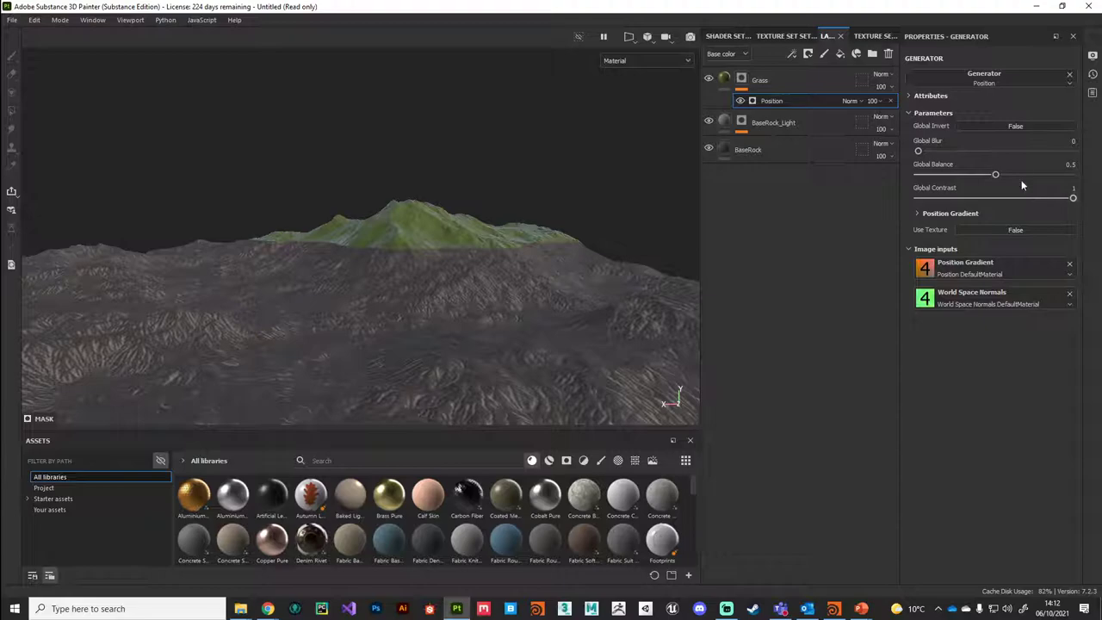
{"action": "mouse_move", "coordinate": [994, 177]}
{"action": "left_mouse_down"}
{"action": "mouse_move", "coordinate": [978, 176]}
{"action": "mouse_move", "coordinate": [1022, 178]}
{"action": "mouse_move", "coordinate": [998, 176]}
{"action": "left_mouse_up"}
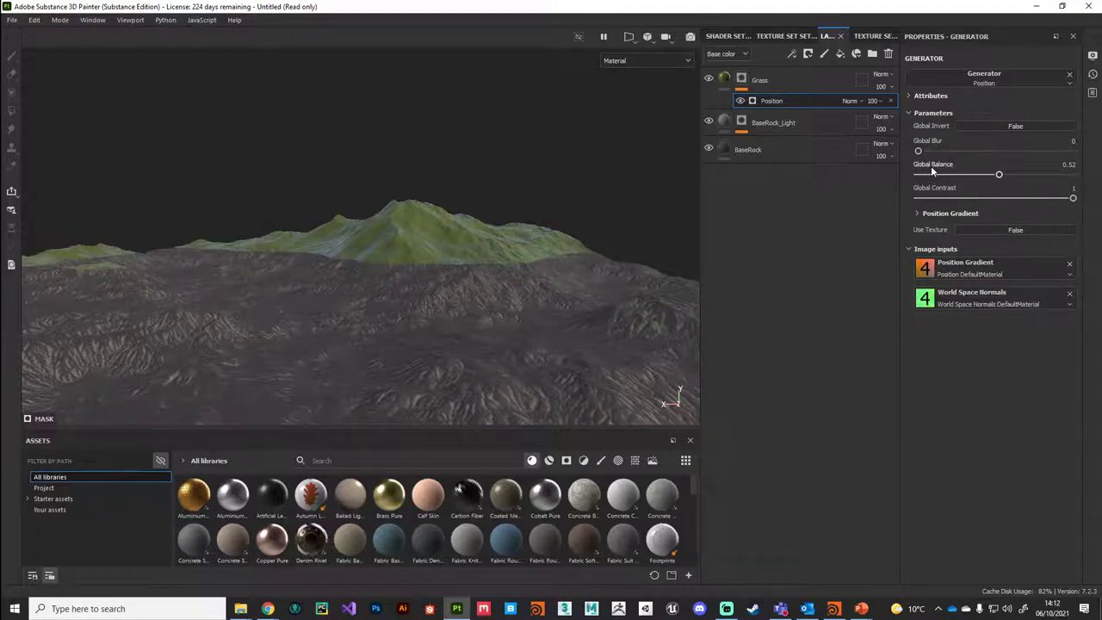
{"action": "left_click", "coordinate": [1017, 127]}
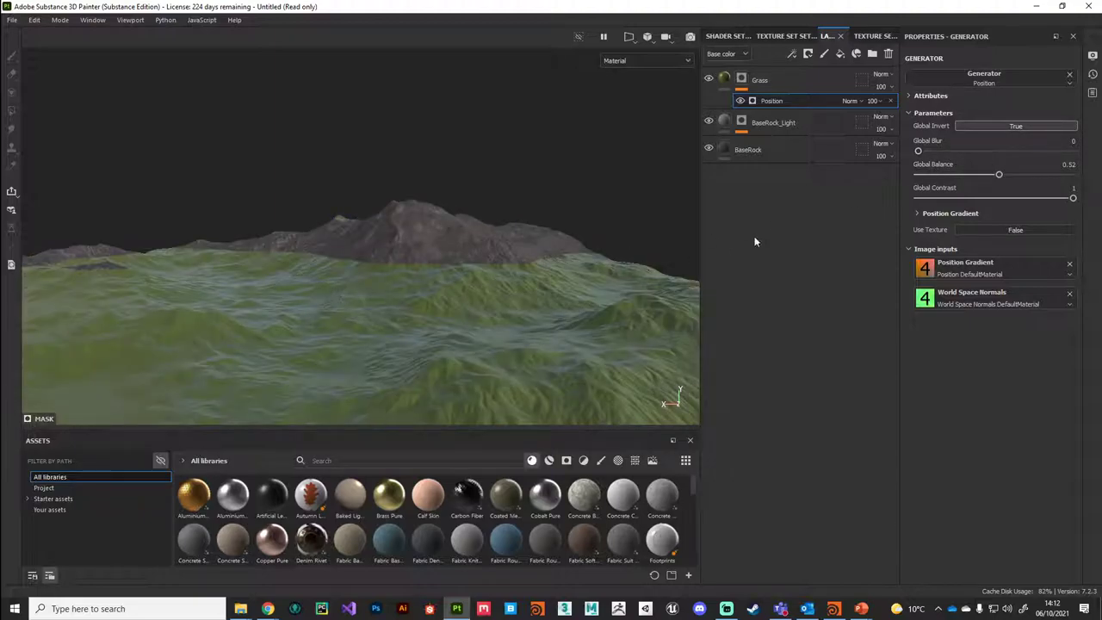
{"action": "left_click_drag", "start_coordinate": [998, 175], "coordinate": [1003, 175]}
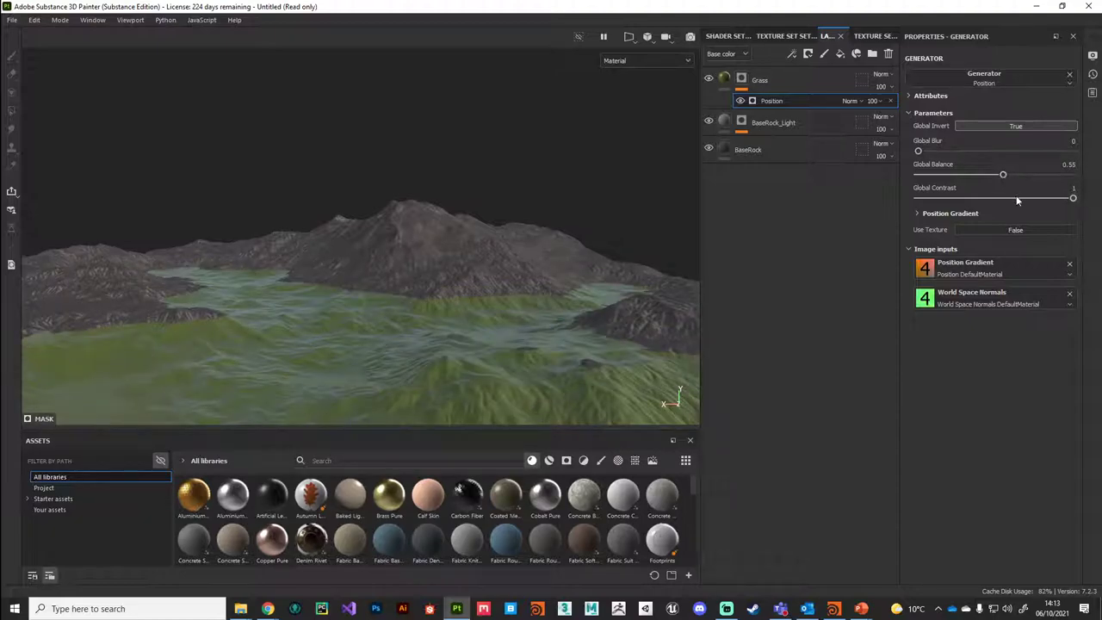
{"action": "left_click_drag", "start_coordinate": [1072, 199], "coordinate": [1065, 200]}
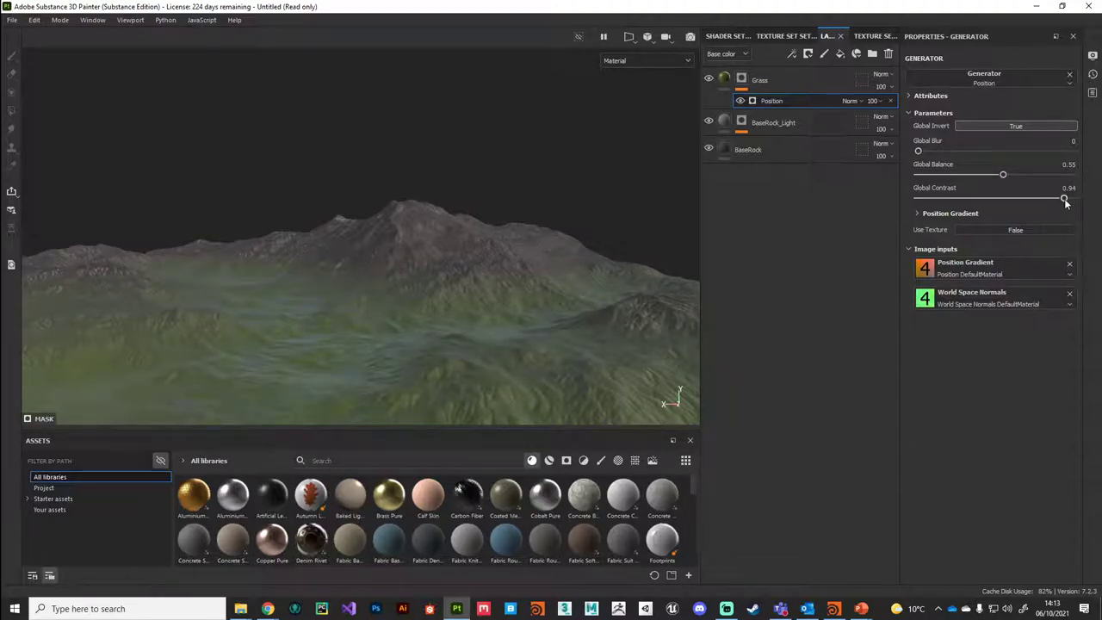
{"action": "left_click_drag", "start_coordinate": [1064, 199], "coordinate": [1070, 200]}
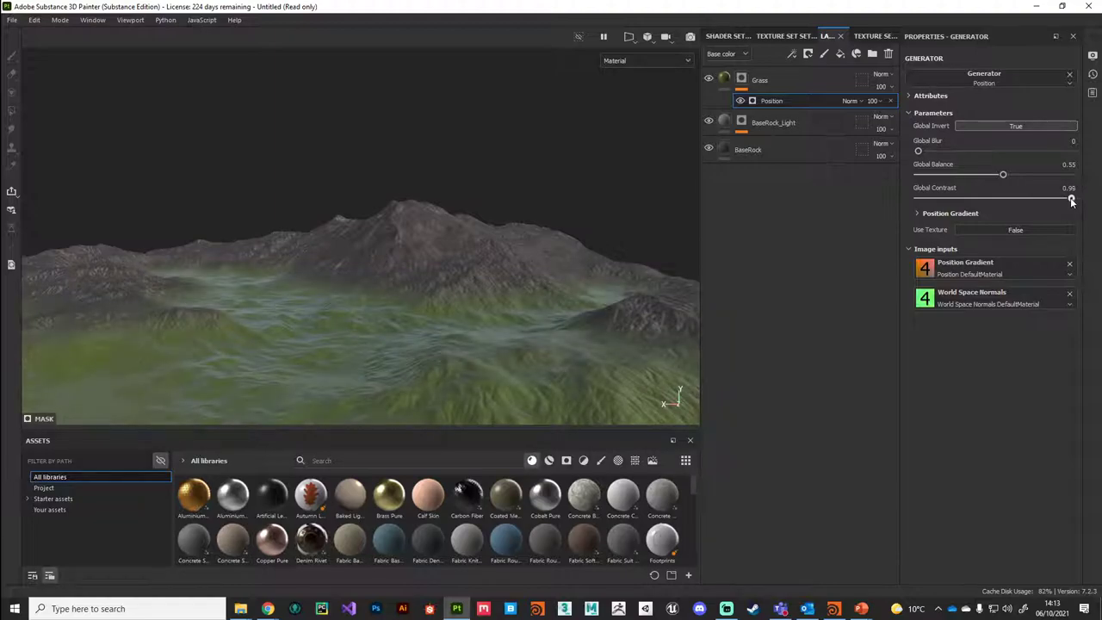
{"action": "left_click_drag", "start_coordinate": [1004, 176], "coordinate": [1003, 177]}
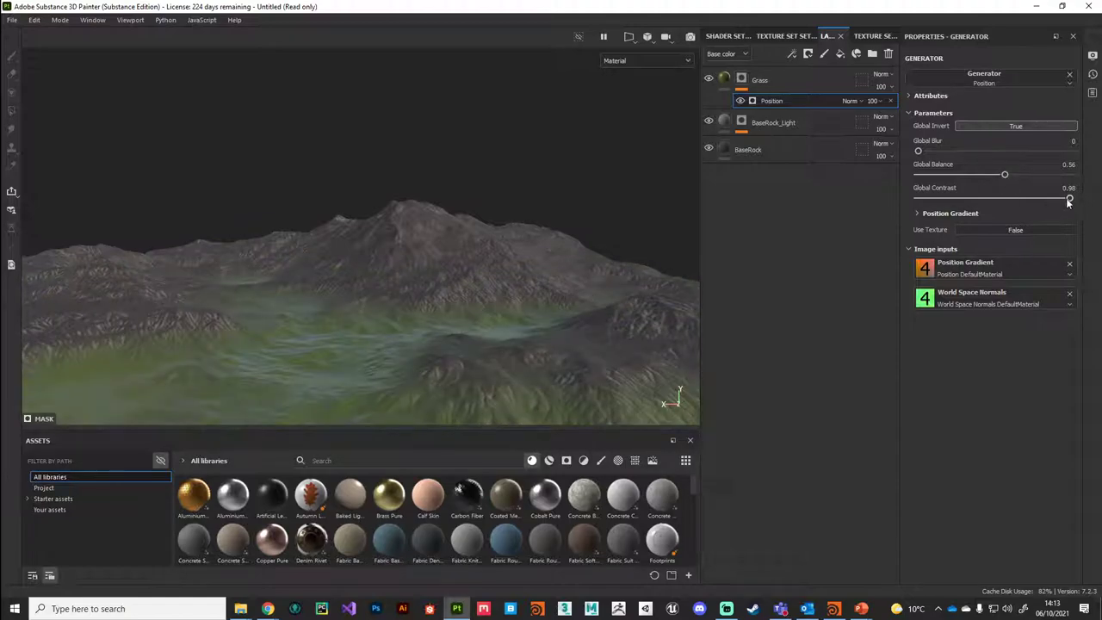
{"action": "left_click_drag", "start_coordinate": [1067, 200], "coordinate": [1071, 199]}
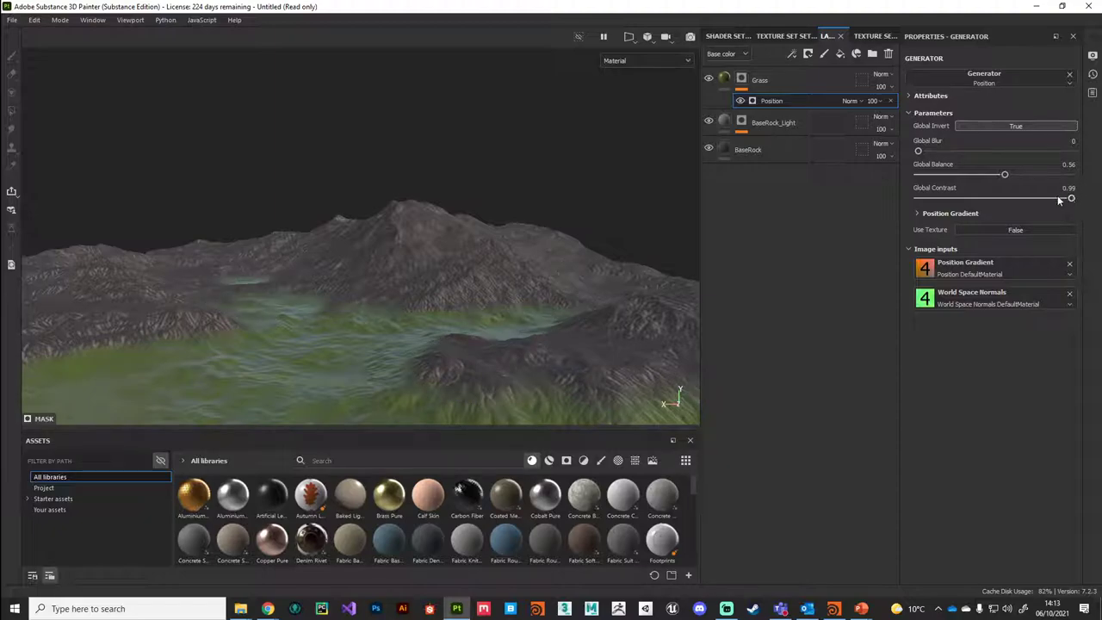
{"action": "left_click_drag", "start_coordinate": [919, 152], "coordinate": [976, 157]}
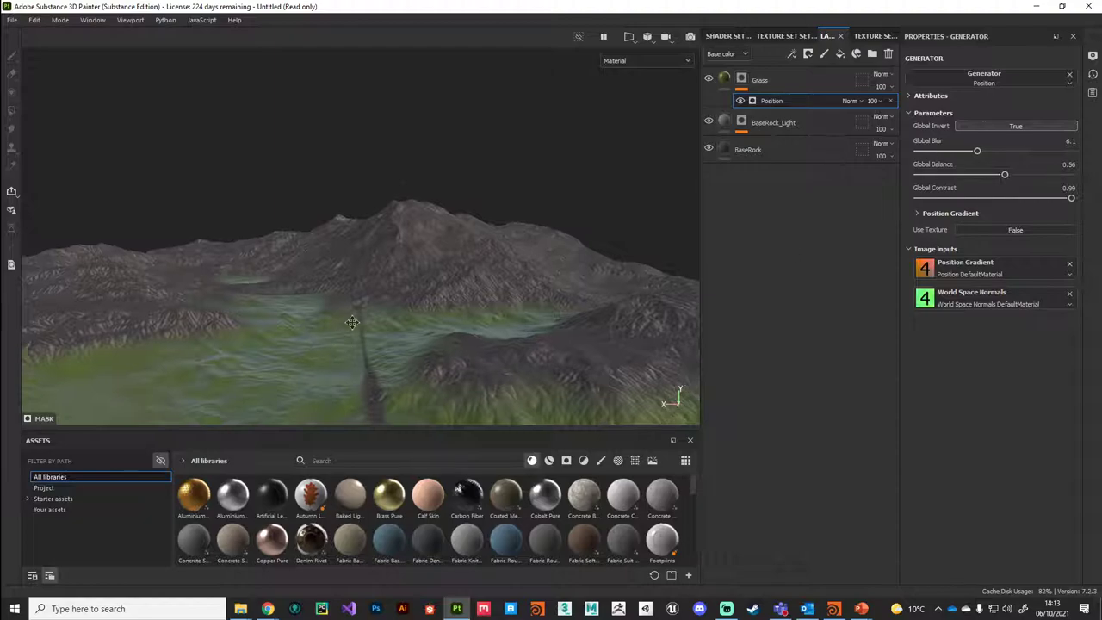
- Reset the grass mask's Global Blur to 0 and set Global Balance to 0.55
{"action": "left_click_drag", "start_coordinate": [357, 250], "coordinate": [376, 337], "text": "alt"}
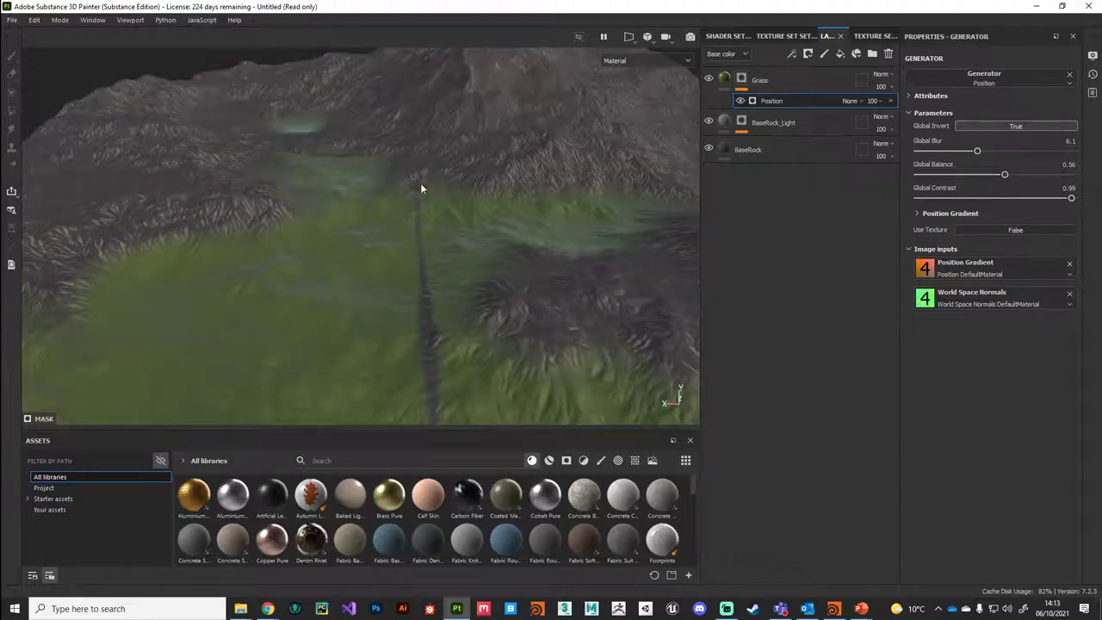
{"action": "right_click_drag", "start_coordinate": [420, 188], "coordinate": [346, 280], "text": "alt"}
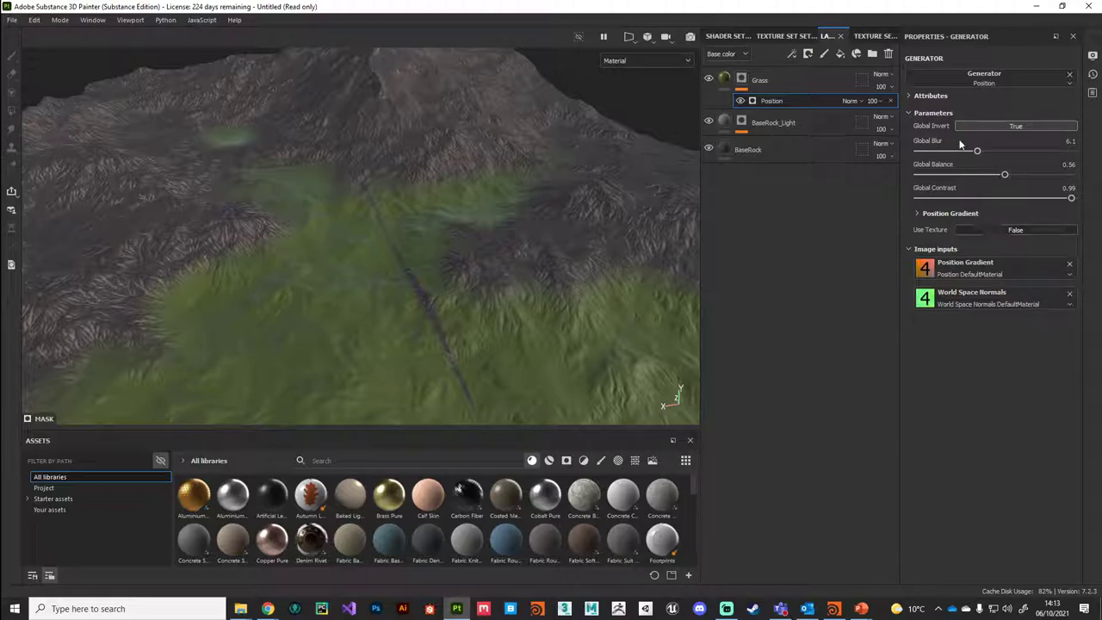
{"action": "left_click_drag", "start_coordinate": [976, 151], "coordinate": [911, 160]}
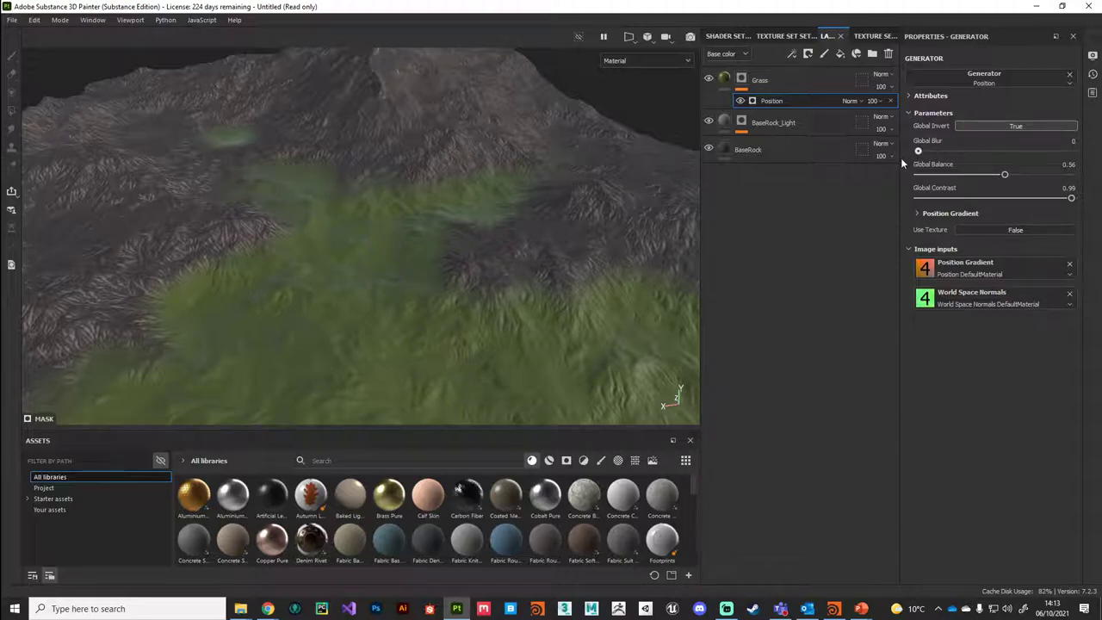
{"action": "left_click_drag", "start_coordinate": [351, 351], "coordinate": [463, 375], "text": "alt"}
{"action": "left_click_drag", "start_coordinate": [357, 279], "coordinate": [406, 305], "text": "alt"}
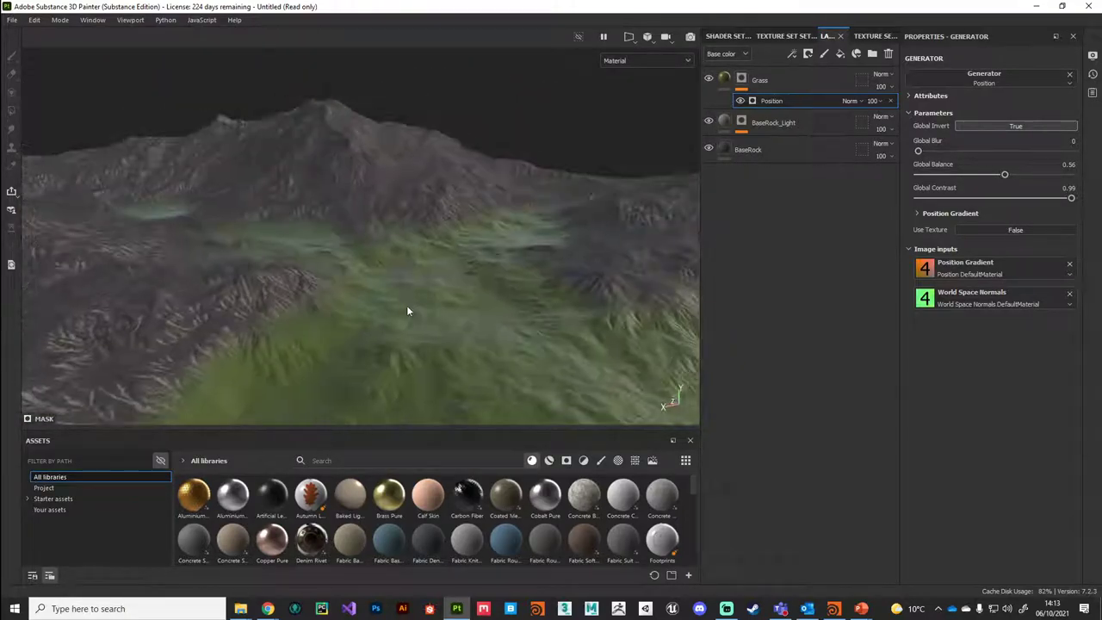
{"action": "left_click_drag", "start_coordinate": [1001, 178], "coordinate": [1003, 177]}
{"action": "left_click_drag", "start_coordinate": [1004, 176], "coordinate": [1004, 176]}
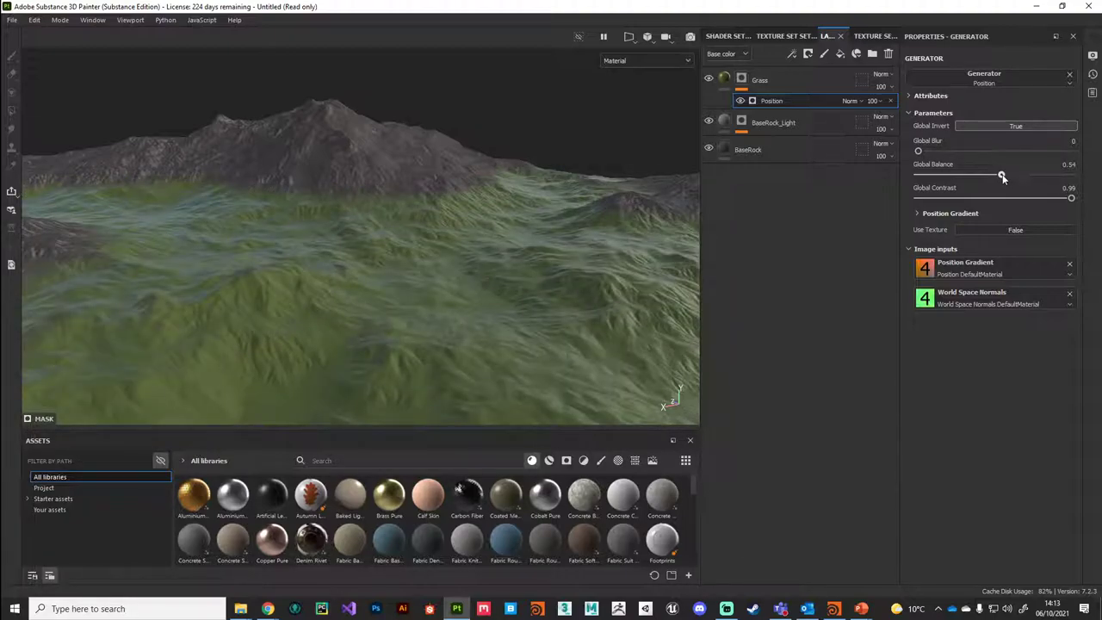
{"action": "left_click_drag", "start_coordinate": [693, 291], "coordinate": [517, 305], "text": "alt"}
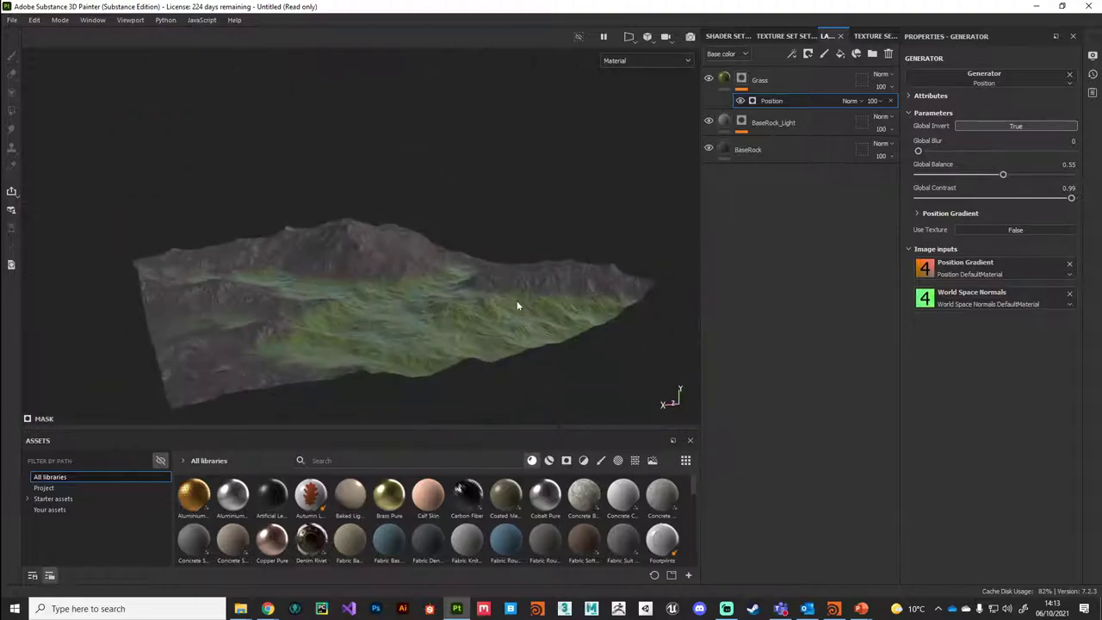
- Add a Dirt generator at Dirt Level 0.75 above Position in the Grass mask
{"action": "right_click", "coordinate": [742, 77]}
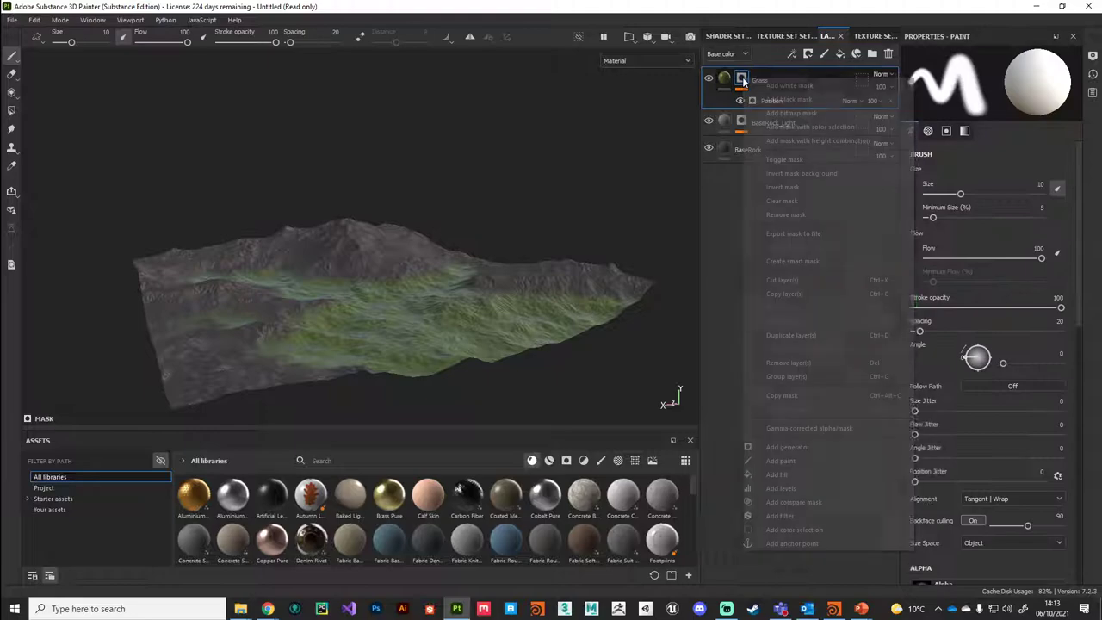
{"action": "left_click", "coordinate": [793, 448]}
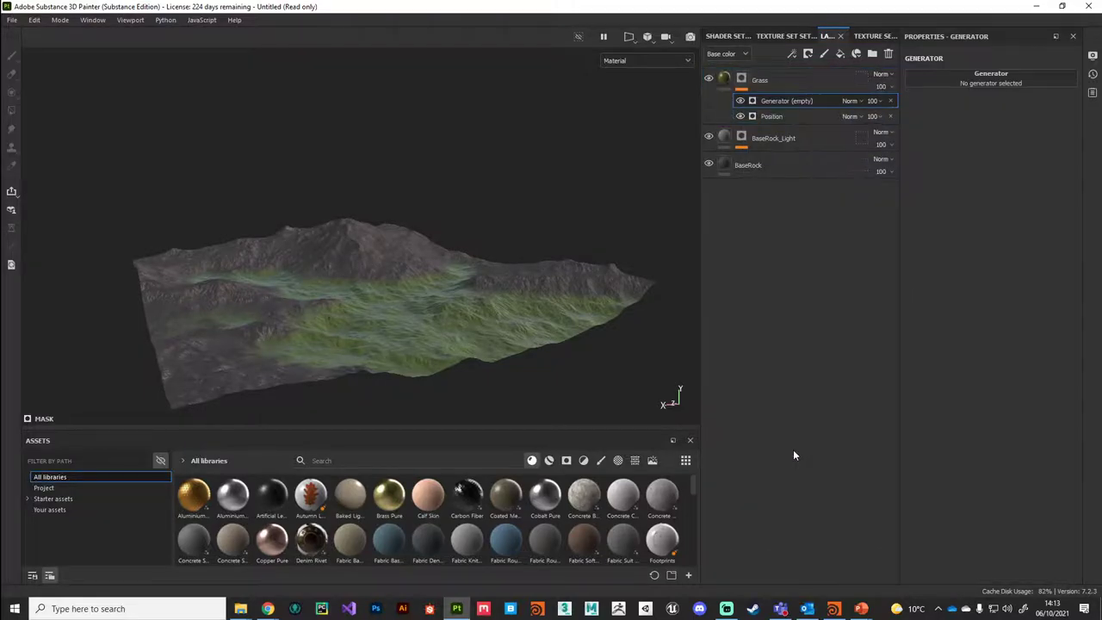
{"action": "left_click", "coordinate": [974, 77]}
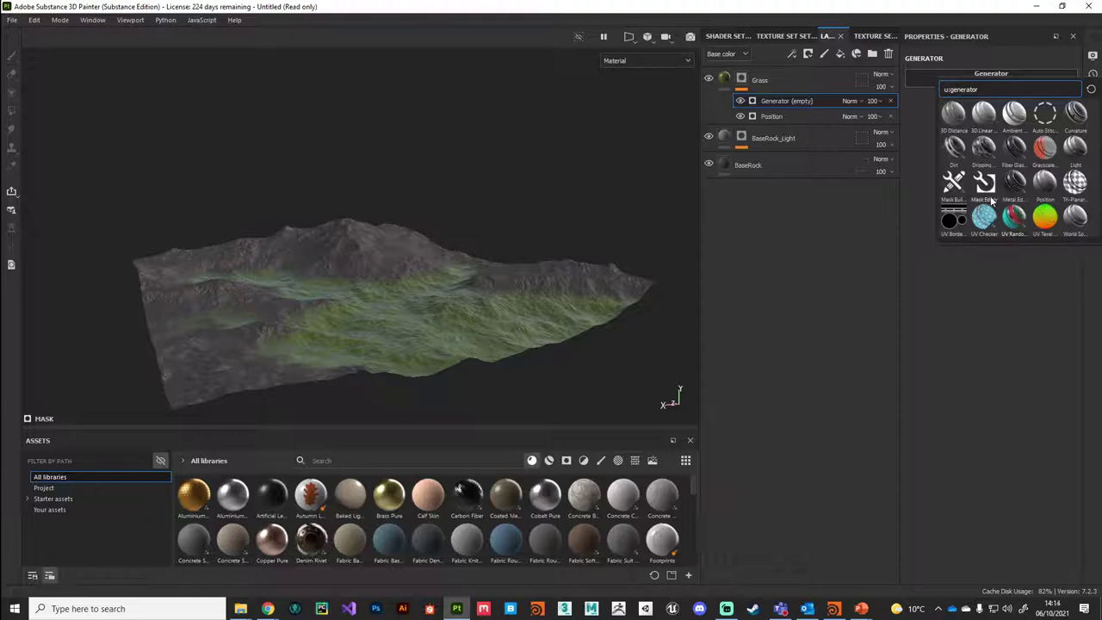
{"action": "left_click", "coordinate": [952, 148]}
{"action": "left_click_drag", "start_coordinate": [643, 285], "coordinate": [357, 149], "text": "alt"}
{"action": "scroll", "coordinate": [481, 292], "scroll_direction": "up", "scroll_amount": 5}
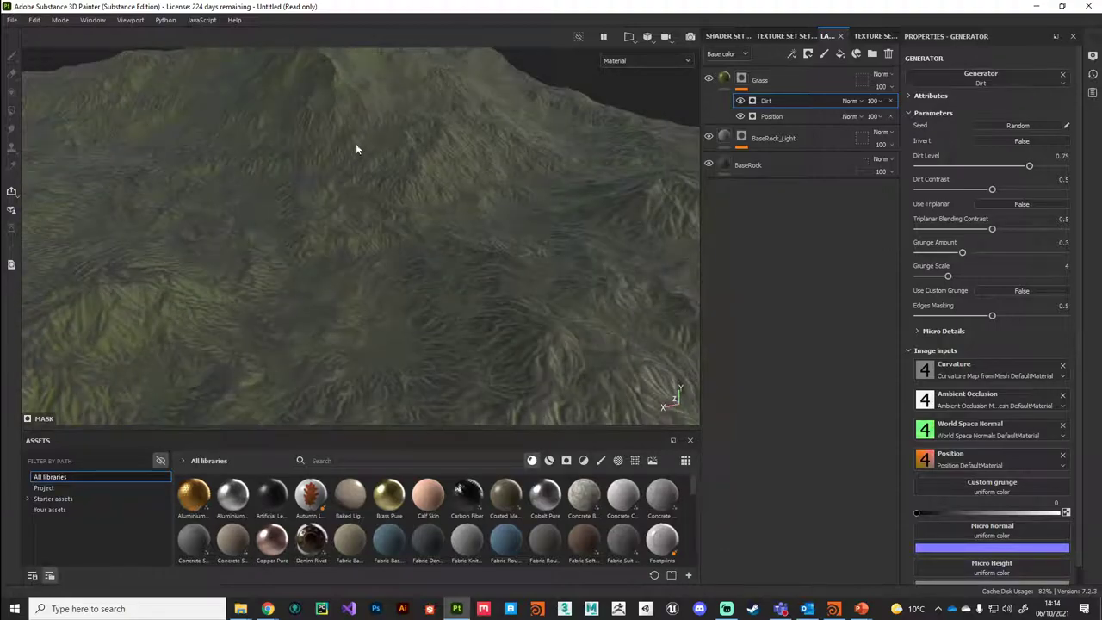
- Switch the Dirt generator's blend mode to Multiply and raise Dirt Level to 0.76
{"action": "left_click", "coordinate": [849, 104]}
{"action": "left_click", "coordinate": [864, 161]}
{"action": "left_click_drag", "start_coordinate": [372, 323], "coordinate": [410, 335], "text": "alt"}
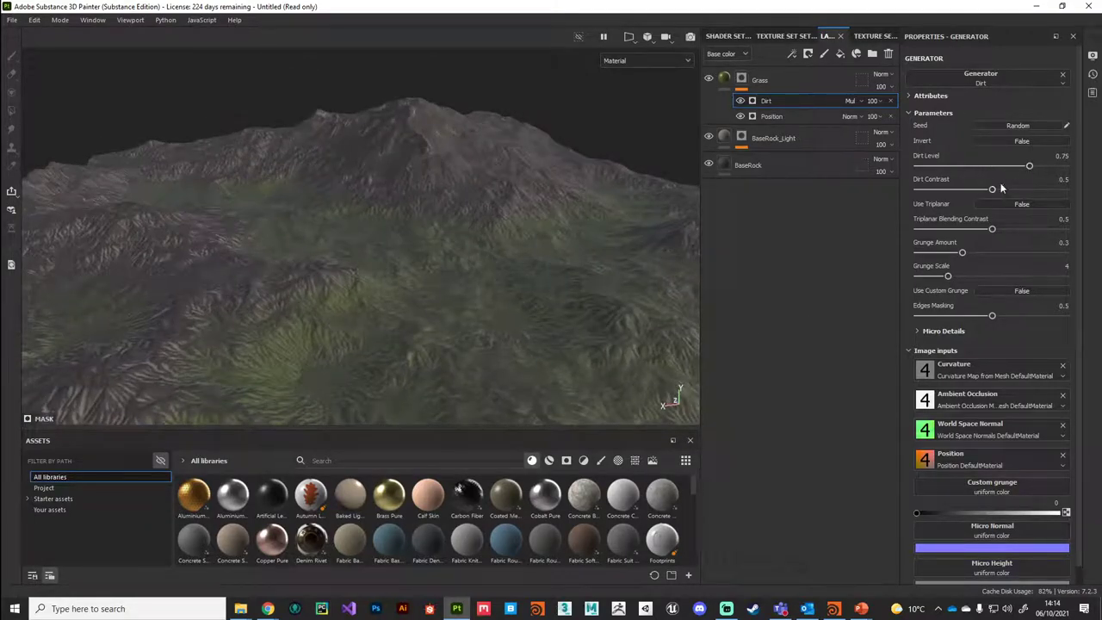
{"action": "mouse_move", "coordinate": [965, 189]}
{"action": "left_mouse_down"}
{"action": "mouse_move", "coordinate": [1032, 191]}
{"action": "mouse_move", "coordinate": [992, 195]}
{"action": "mouse_move", "coordinate": [1051, 167]}
{"action": "mouse_move", "coordinate": [1030, 177]}
{"action": "left_mouse_up"}
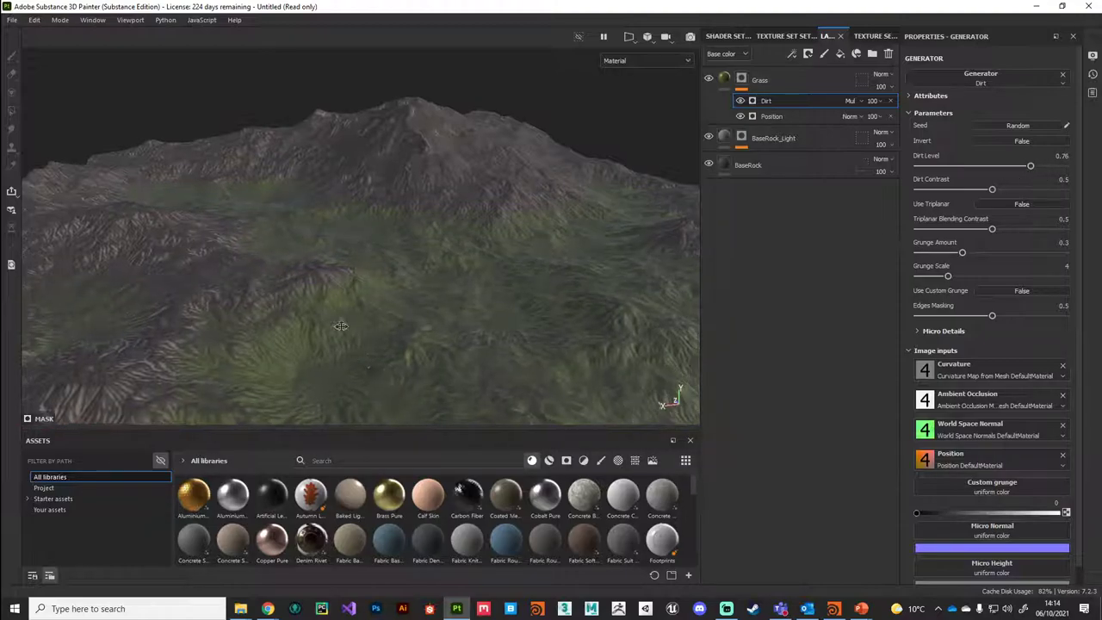
{"action": "scroll", "coordinate": [371, 327], "scroll_direction": "down", "scroll_amount": 5}
{"action": "left_click_drag", "start_coordinate": [370, 327], "coordinate": [346, 282], "text": "alt"}
{"action": "scroll", "coordinate": [328, 325], "scroll_direction": "up", "scroll_amount": 5}
- Swing the environment light around the terrain to check grass and rock shading
{"action": "right_click_drag", "start_coordinate": [346, 283], "coordinate": [381, 284], "text": "shift"}
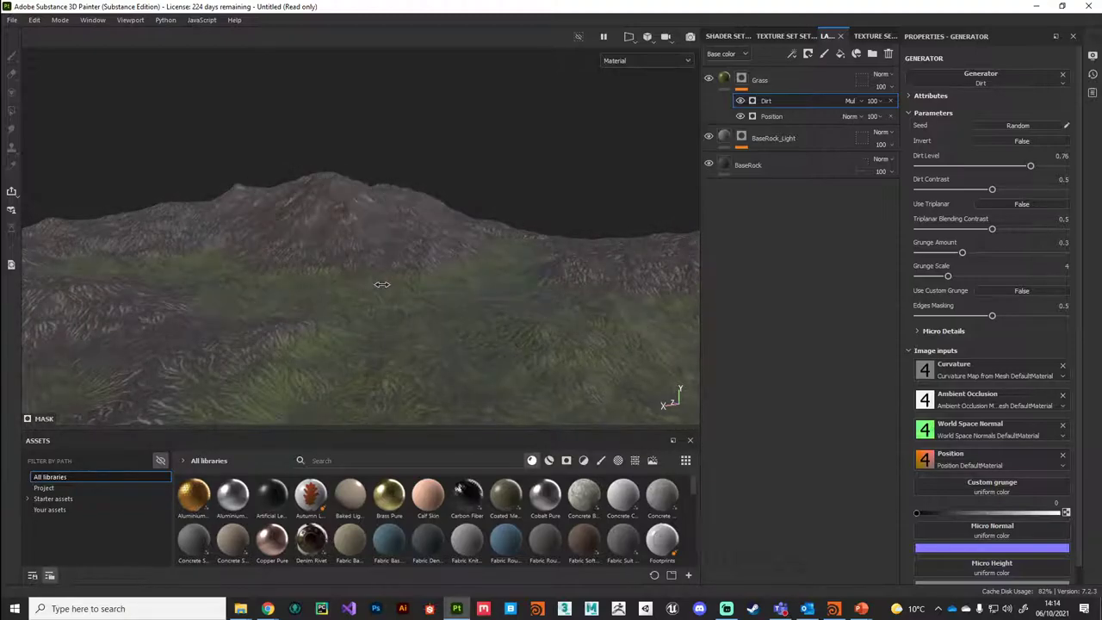